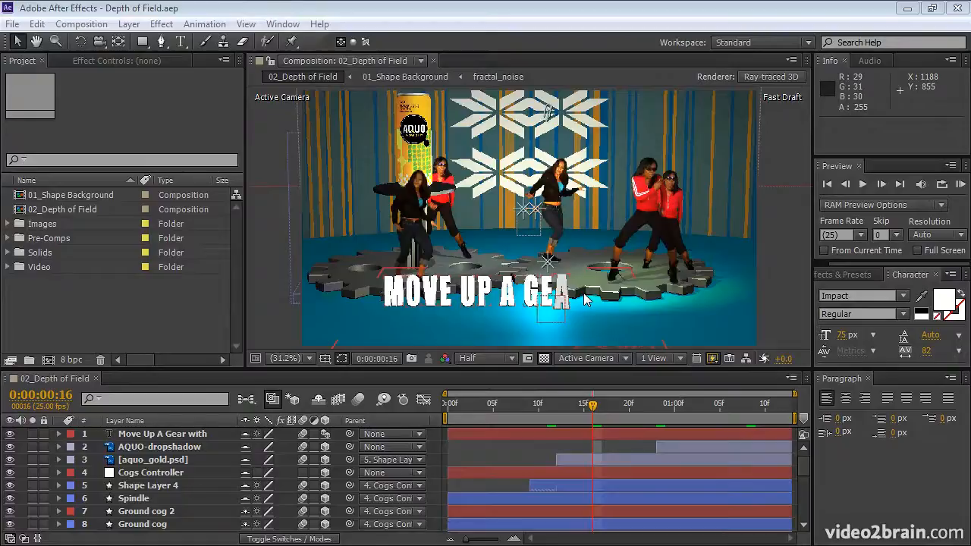
# Preview the 02_Depth of Field composition from its first frame, stop playback and move the current time to 0:00:00:02.
pyautogui.moveTo(573, 408); pyautogui.dragTo(427, 409)
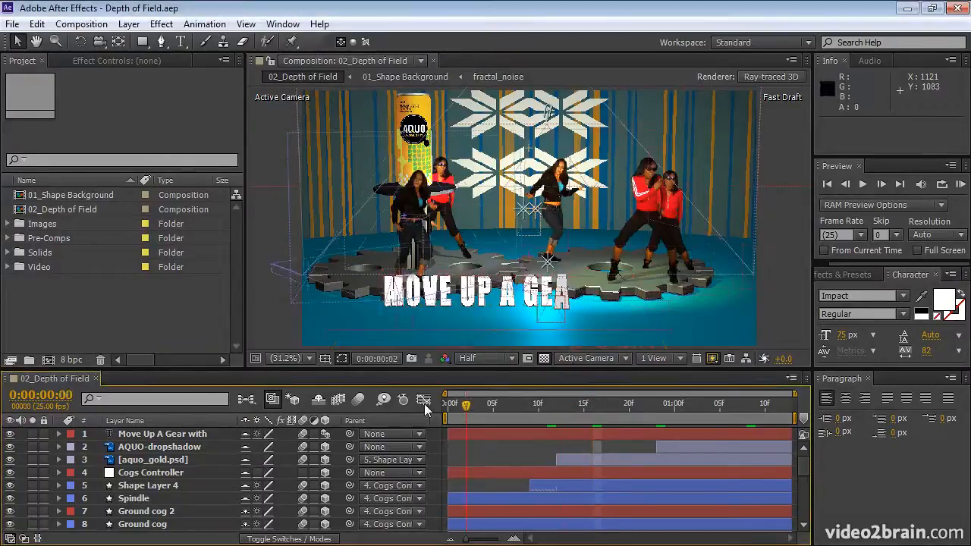
pyautogui.click(960, 184)
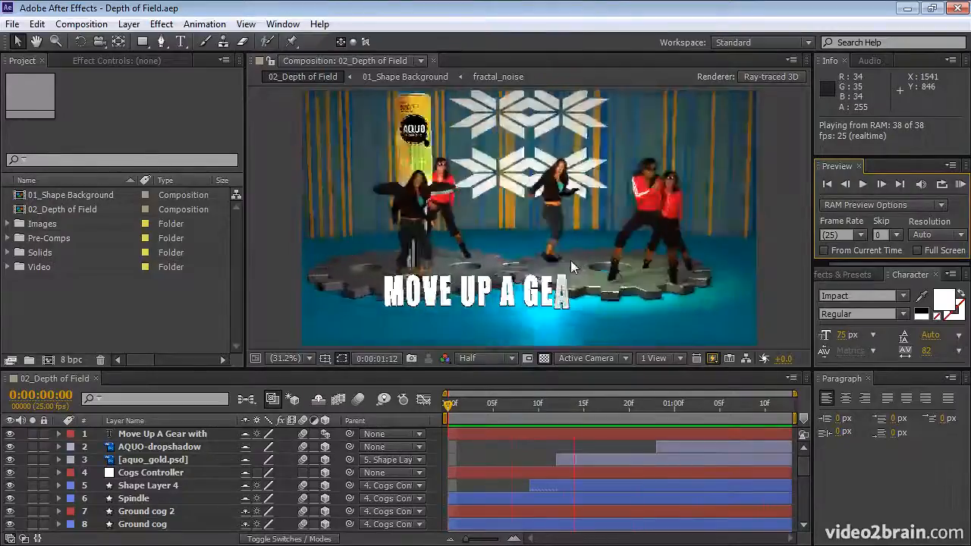
pyautogui.press('space')
pyautogui.press('pagedown')
pyautogui.press('pagedown')
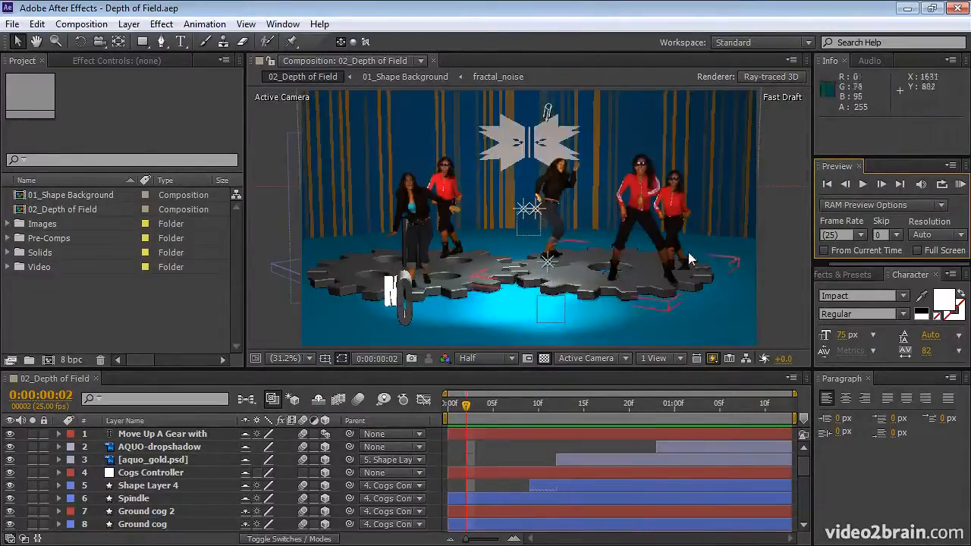
# Select the five hiphopgirl dancer layers, 18 to 22, to identify them in the composition, and check the Floor layer.
pyautogui.scroll(-2, 132, 480)
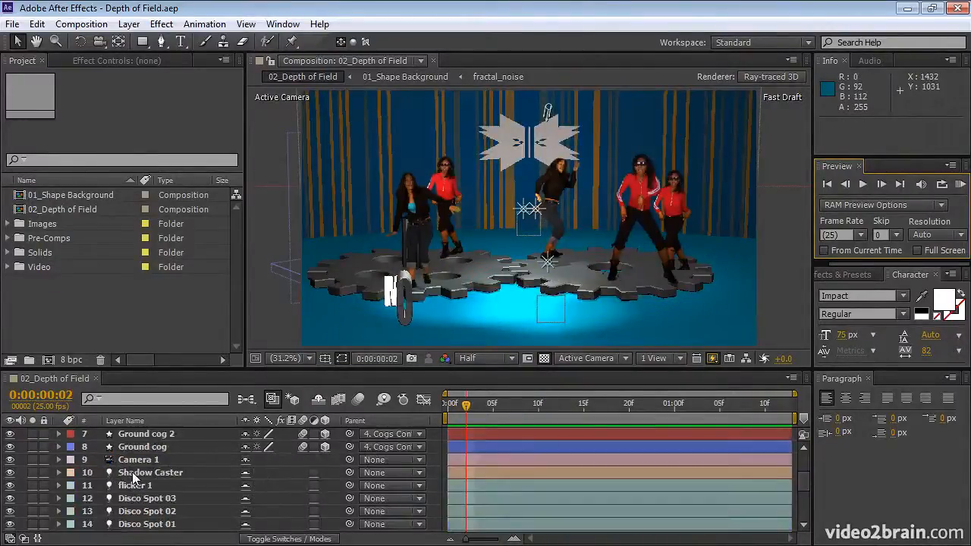
pyautogui.scroll(-2, 132, 476)
pyautogui.scroll(-1, 134, 476)
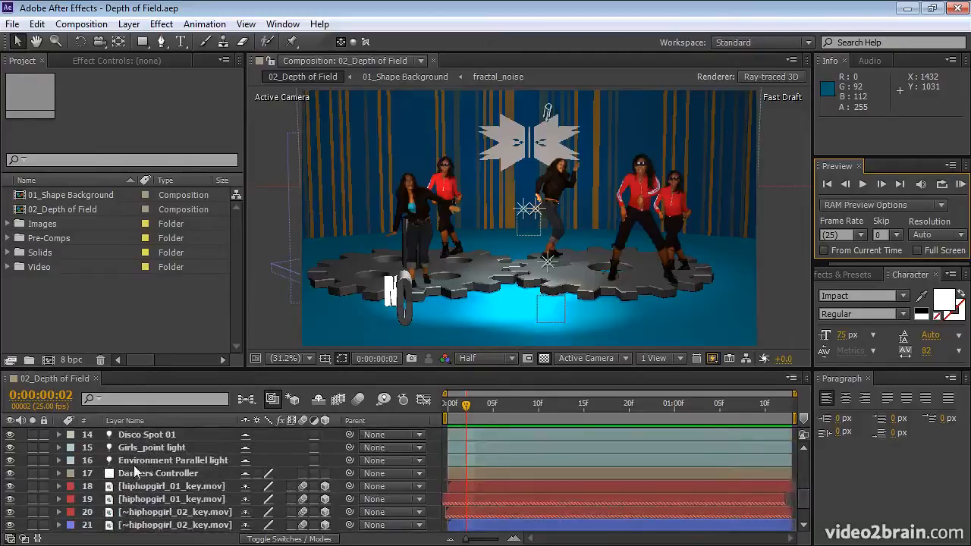
pyautogui.click(136, 490)
pyautogui.scroll(-1, 136, 501)
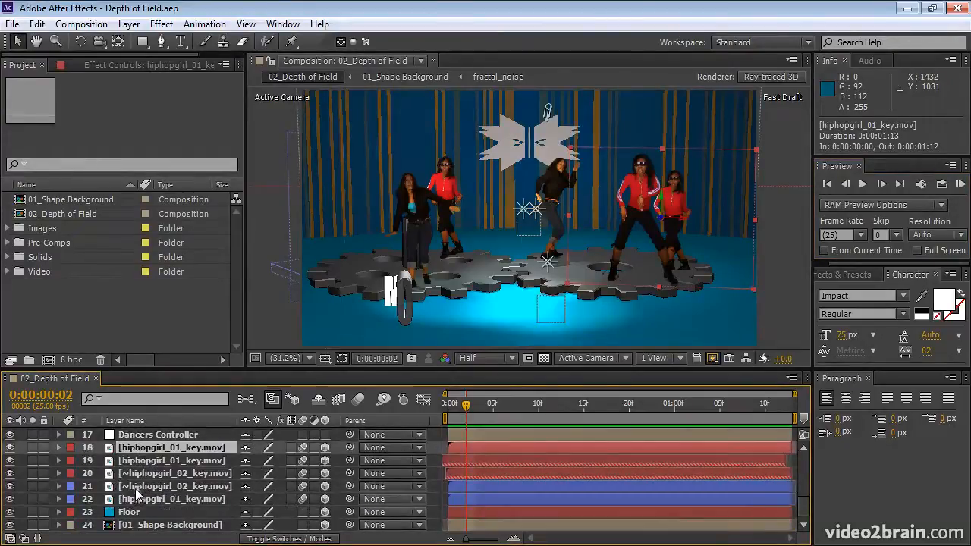
pyautogui.keyDown('ctrl'); pyautogui.click(136, 500); pyautogui.keyUp('ctrl')
pyautogui.keyDown('ctrl'); pyautogui.click(137, 487); pyautogui.keyUp('ctrl')
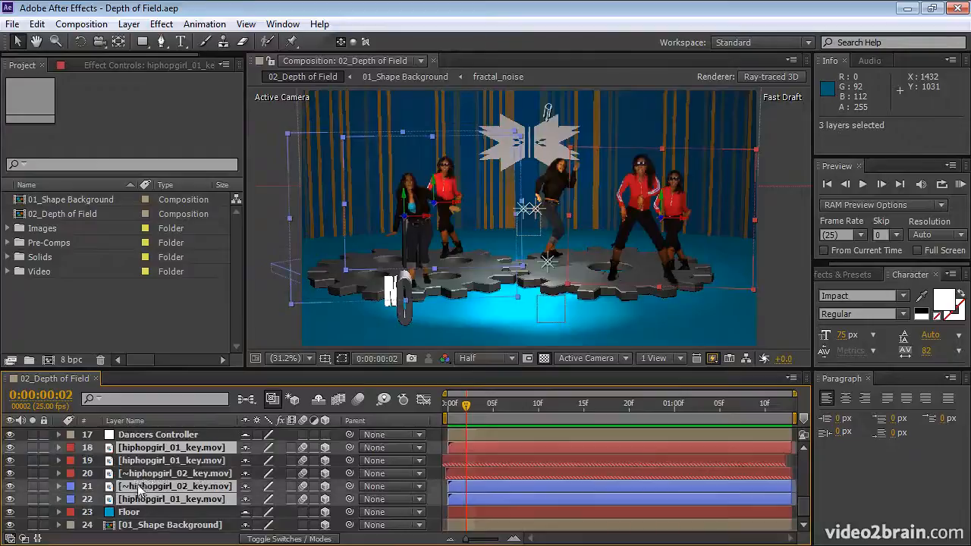
pyautogui.keyDown('ctrl'); pyautogui.click(142, 473); pyautogui.keyUp('ctrl')
pyautogui.keyDown('ctrl'); pyautogui.click(144, 461); pyautogui.keyUp('ctrl')
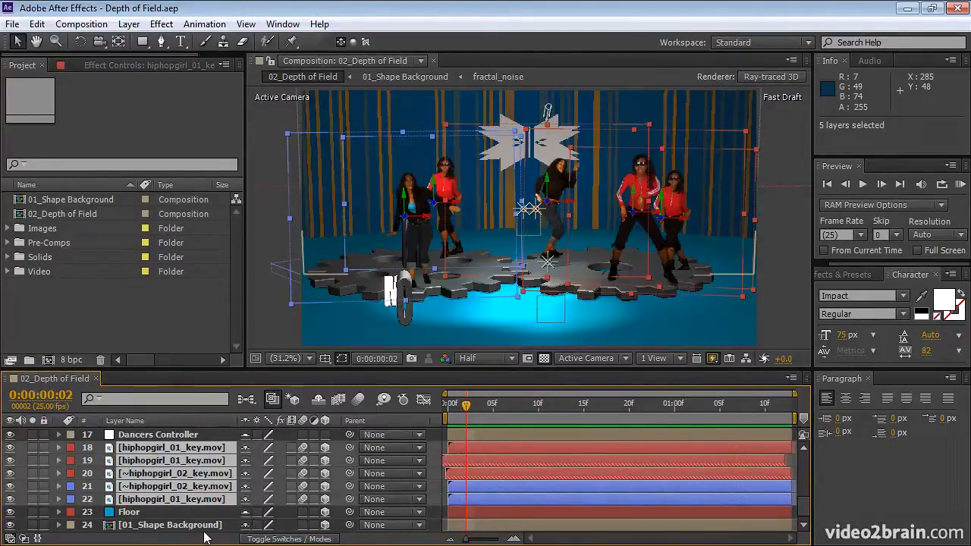
pyautogui.click(135, 512)
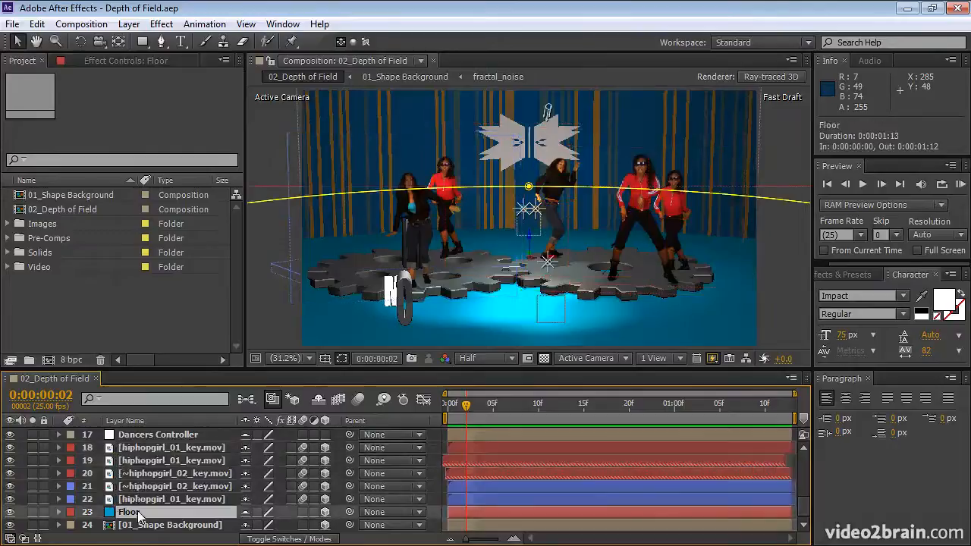
# Parent the three red-labelled dancer layers, 18 to 20, to the Ground cog 2 layer.
pyautogui.click(141, 448)
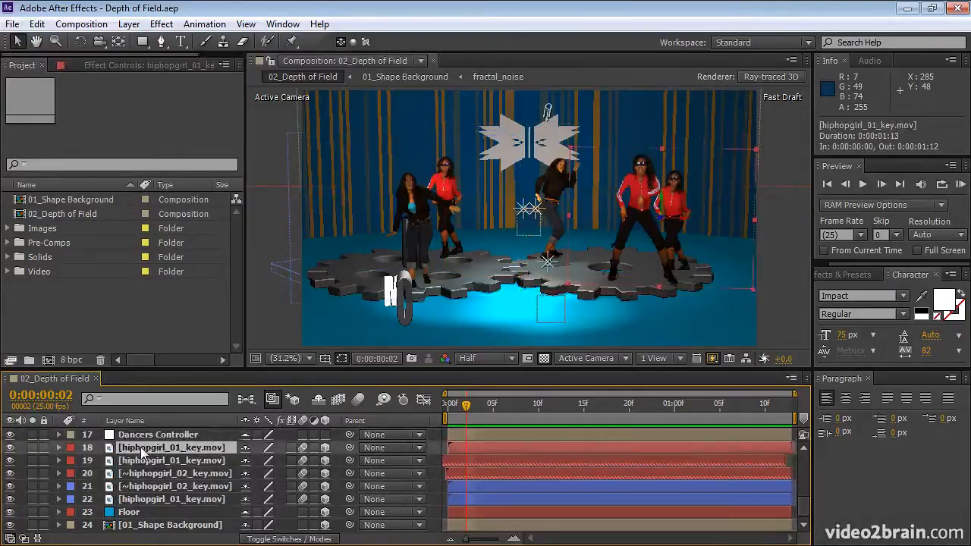
pyautogui.keyDown('ctrl'); pyautogui.click(144, 461); pyautogui.keyUp('ctrl')
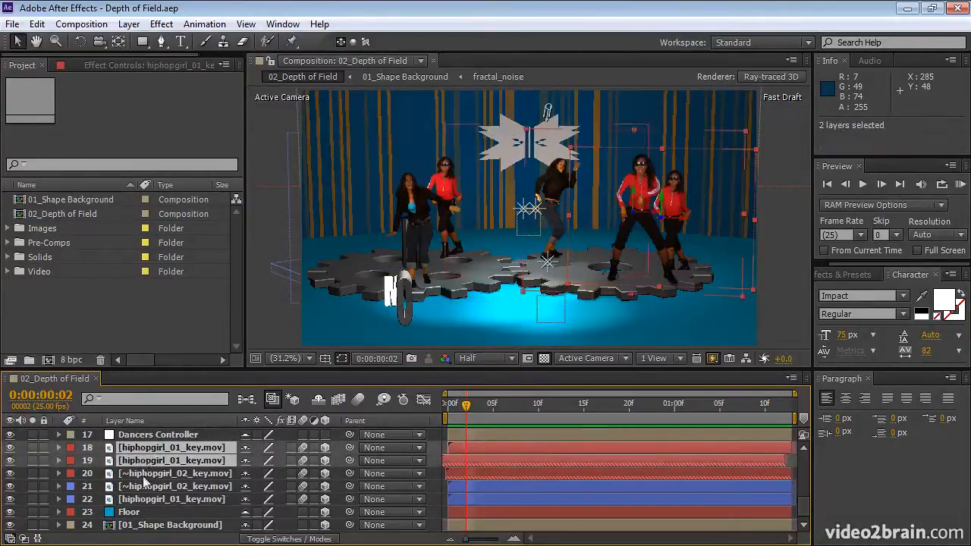
pyautogui.keyDown('ctrl'); pyautogui.click(145, 474); pyautogui.keyUp('ctrl')
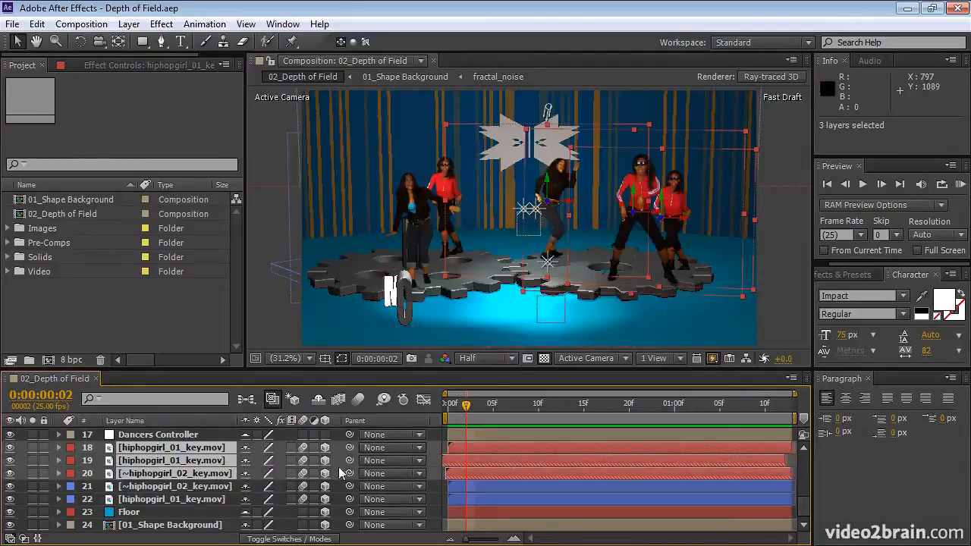
pyautogui.moveTo(350, 449); pyautogui.dragTo(164, 518)
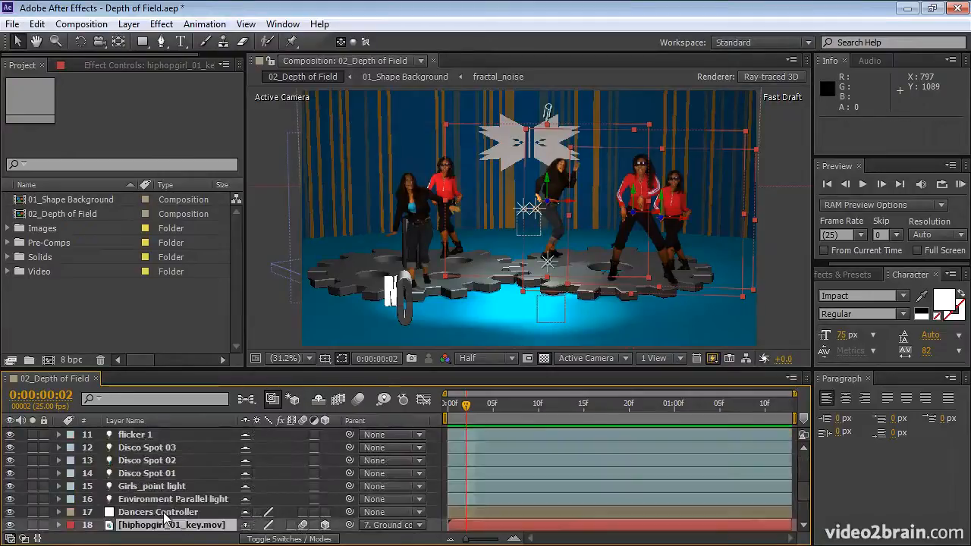
# Parent the two blue-labelled dancer layers, 21 and 22, to the Ground cog layer and play a RAM preview of the animation.
pyautogui.scroll(-2, 172, 493)
pyautogui.click(172, 488)
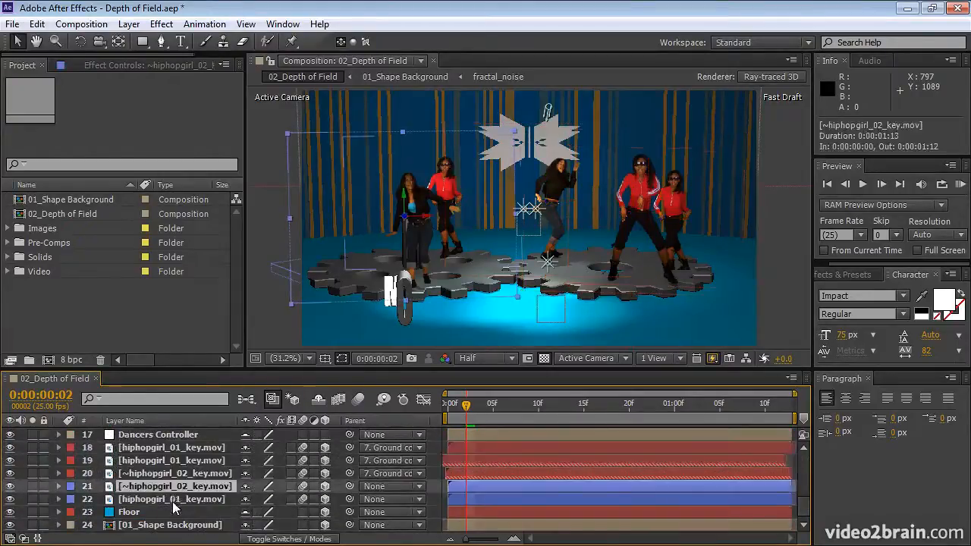
pyautogui.keyDown('shift'); pyautogui.click(172, 500); pyautogui.keyUp('shift')
pyautogui.moveTo(350, 491); pyautogui.dragTo(160, 468)
pyautogui.scroll(-3, 159, 468)
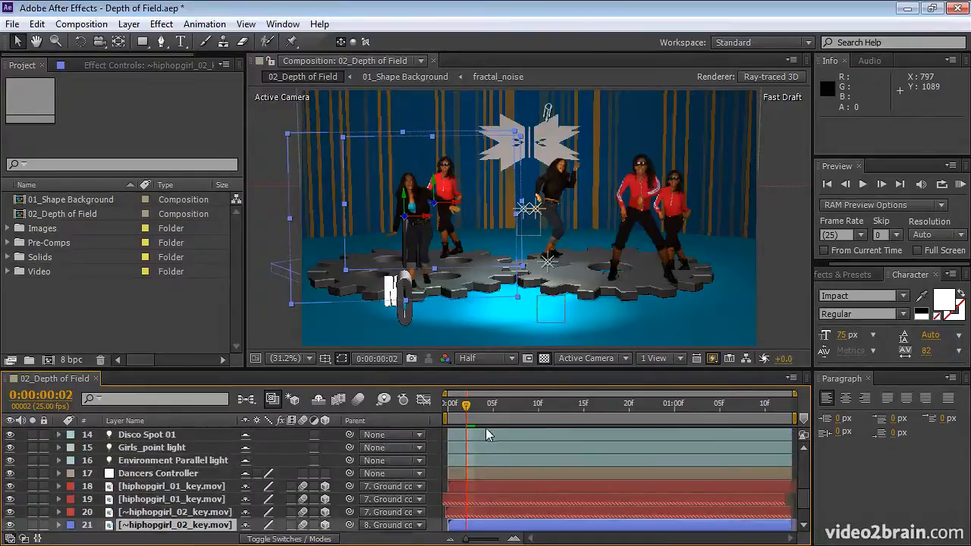
pyautogui.click(960, 183)
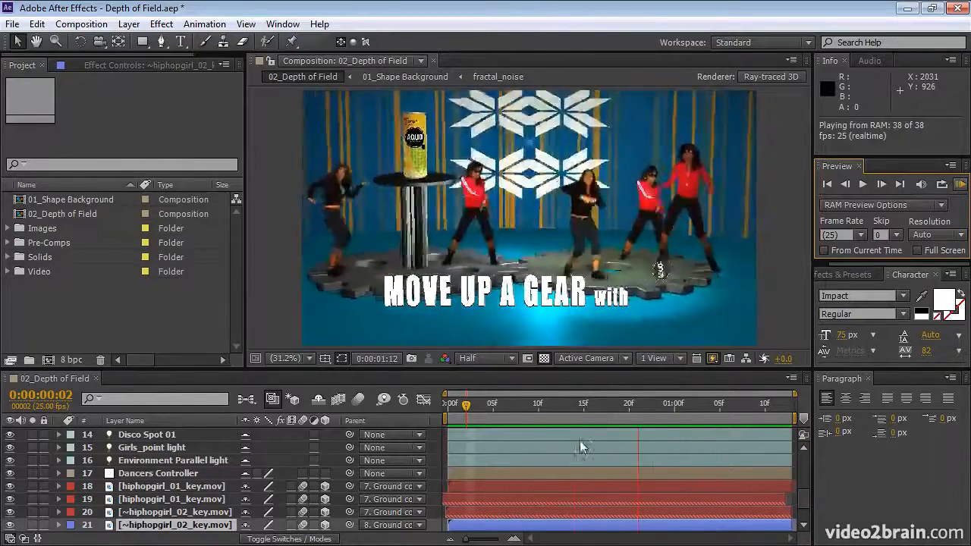
pyautogui.press('space')
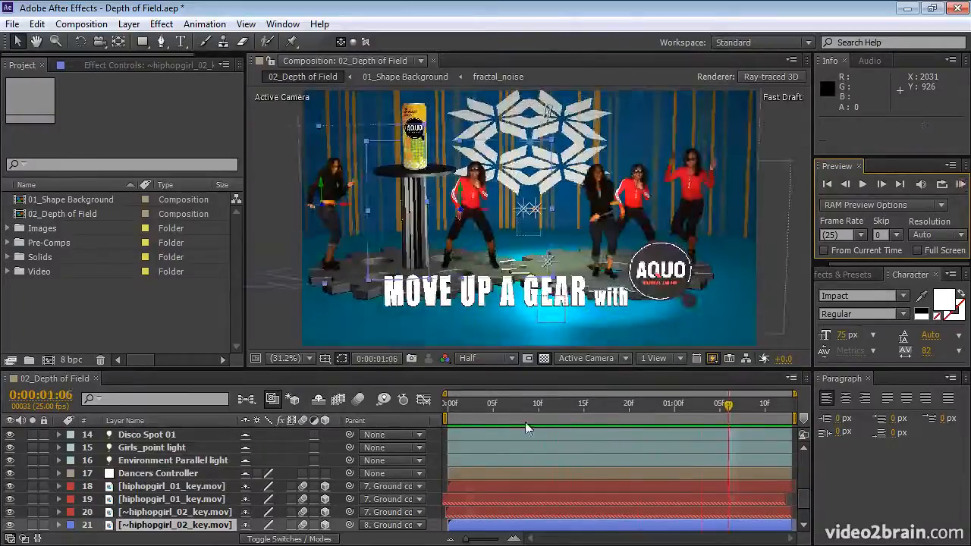
# Select the Camera 1 layer and close the Info, Preview, Effects & Presets, Character and Paragraph panels to free workspace.
pyautogui.scroll(2, 239, 489)
pyautogui.scroll(2, 228, 494)
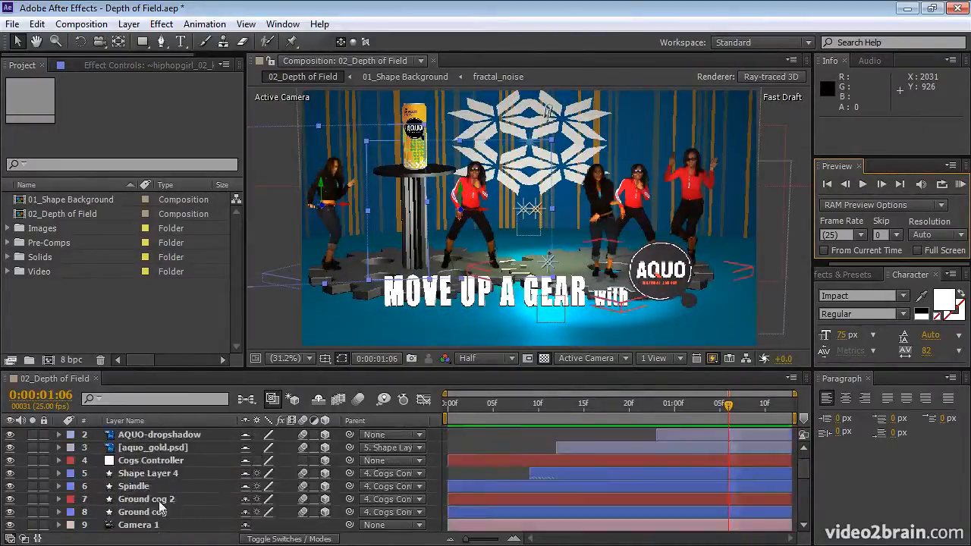
pyautogui.scroll(-1, 163, 498)
pyautogui.click(125, 489)
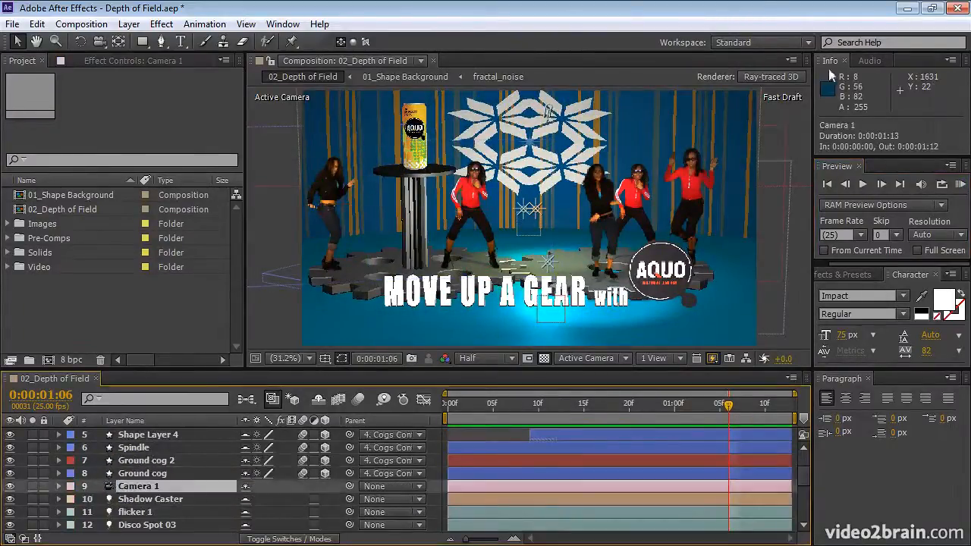
pyautogui.click(846, 60)
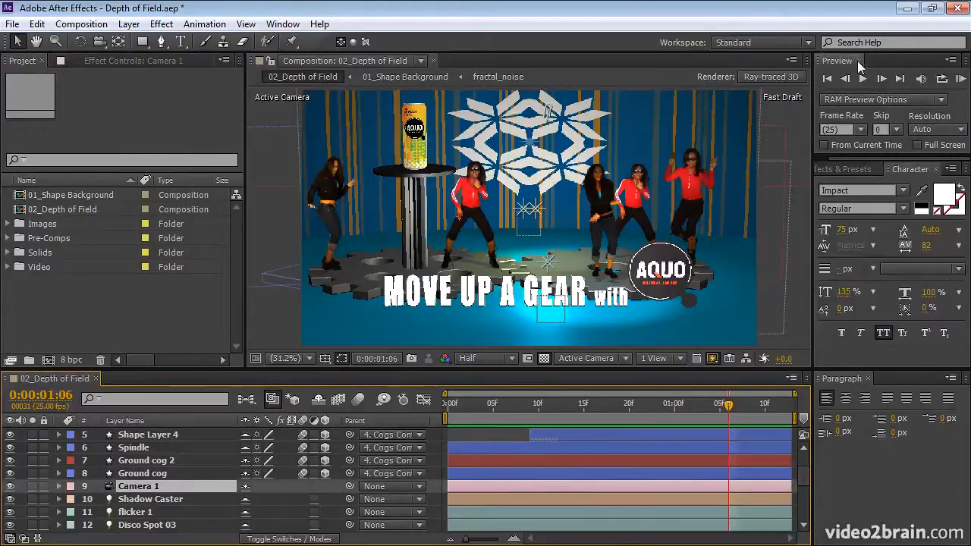
pyautogui.click(859, 61)
pyautogui.click(932, 67)
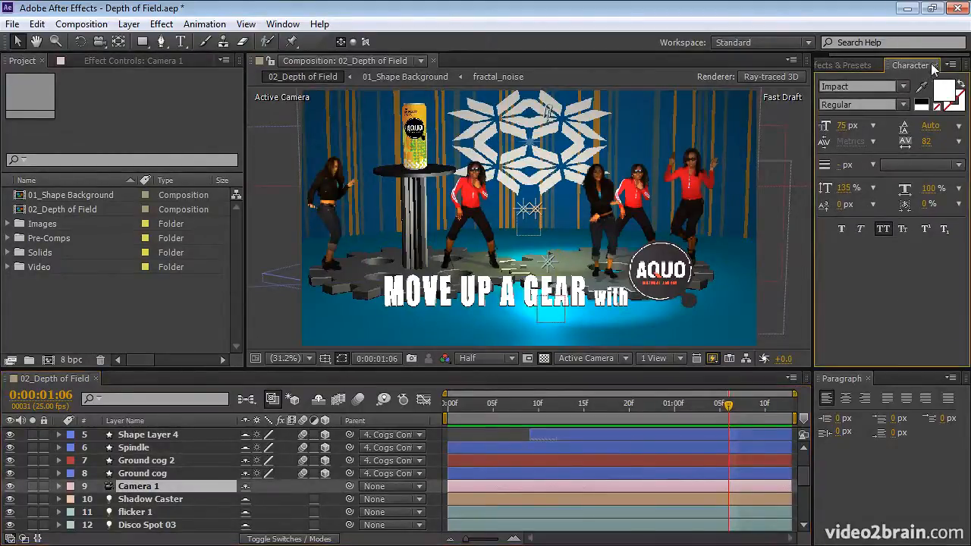
pyautogui.click(935, 66)
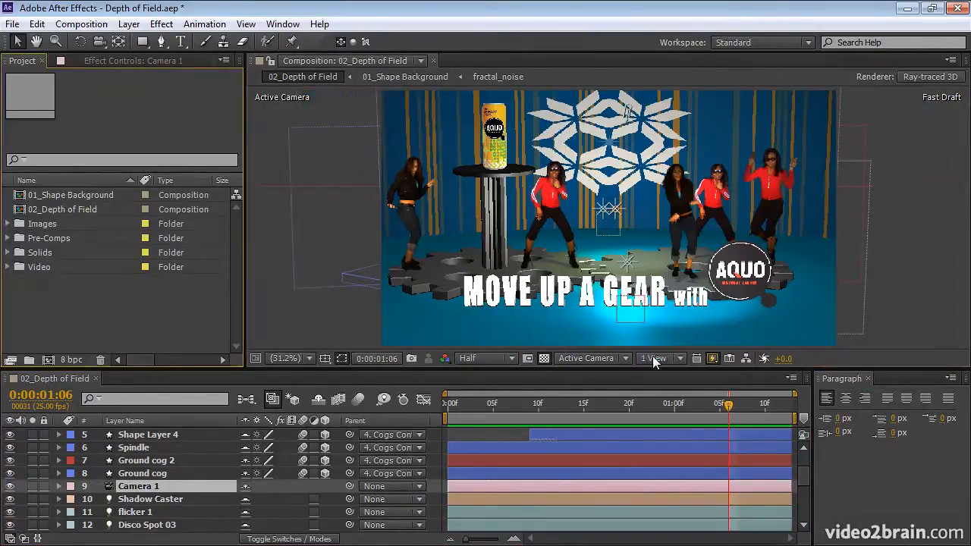
pyautogui.click(868, 377)
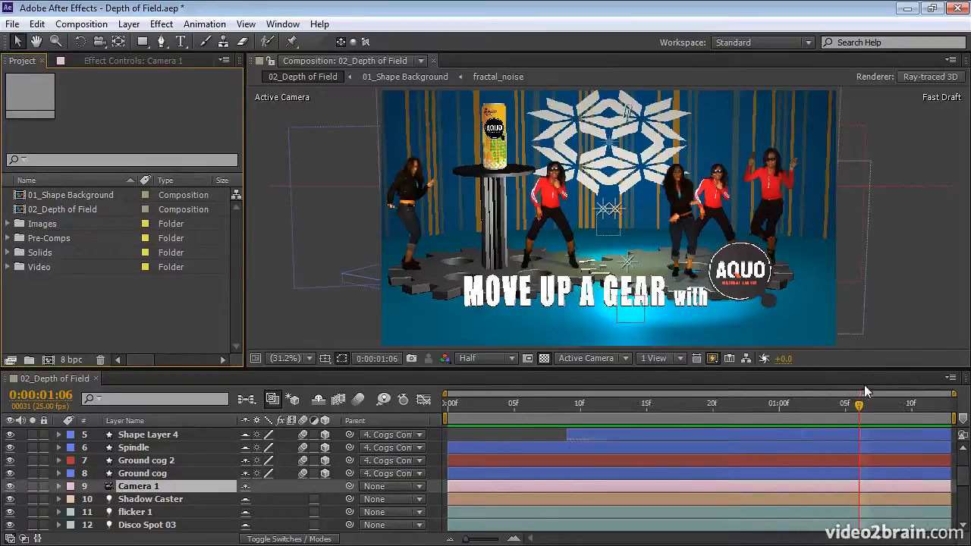
# Show the composition in two horizontal views and narrow the Project panel to give them more room.
pyautogui.click(669, 358)
pyautogui.click(687, 393)
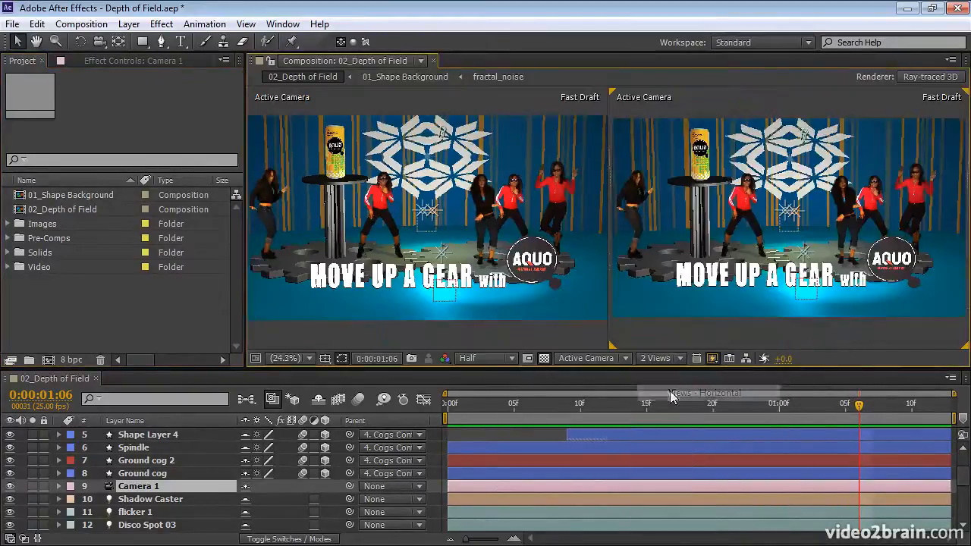
pyautogui.moveTo(244, 245); pyautogui.dragTo(146, 245)
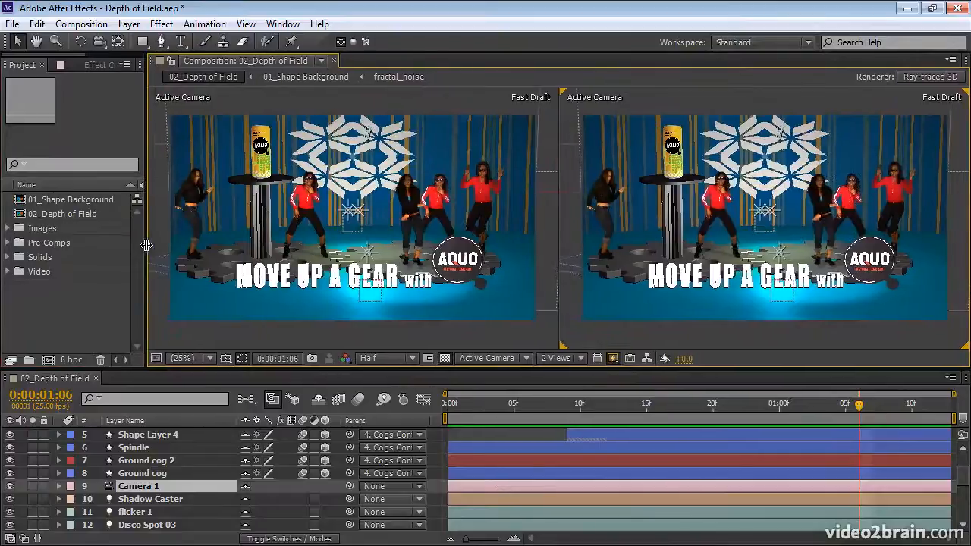
# Set the first of the two composition views to Top, keeping Active Camera in the other.
pyautogui.click(606, 349)
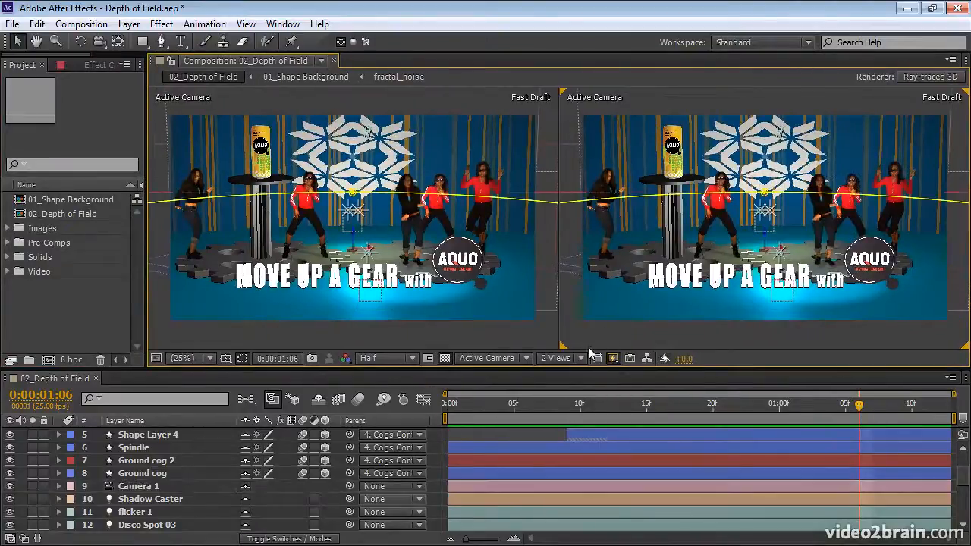
pyautogui.click(506, 346)
pyautogui.click(493, 359)
pyautogui.click(489, 234)
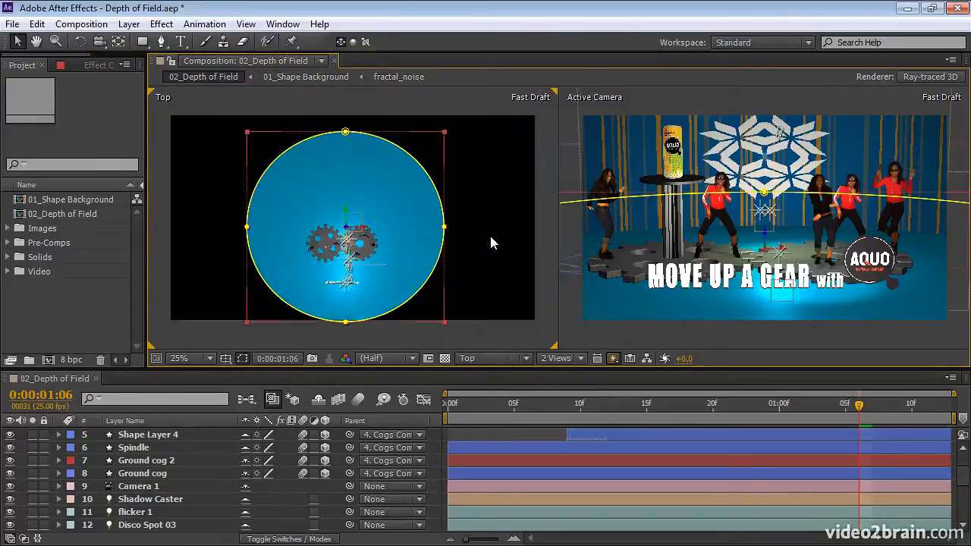
# Open the Camera 1 settings, move the dialog clear of the views and enable depth of field.
pyautogui.click(141, 488)
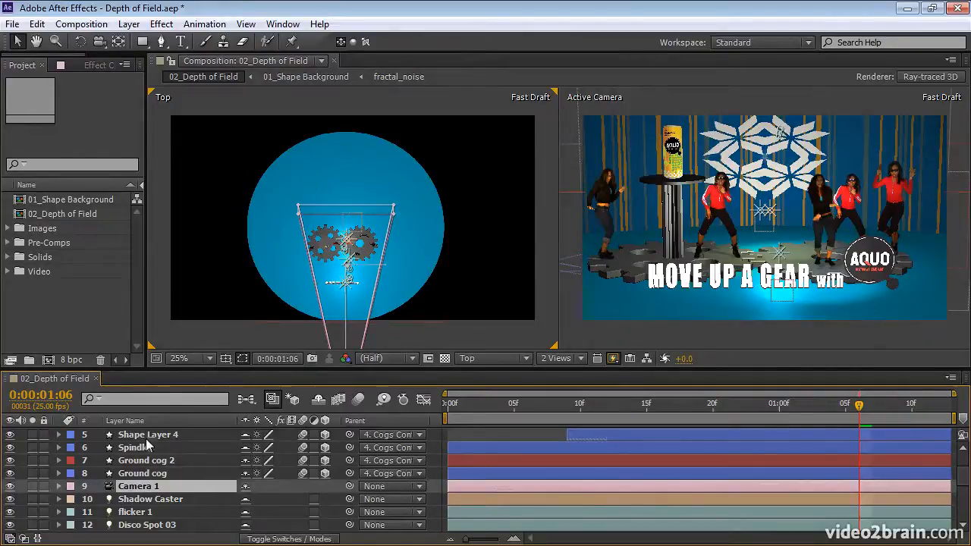
pyautogui.doubleClick(136, 490)
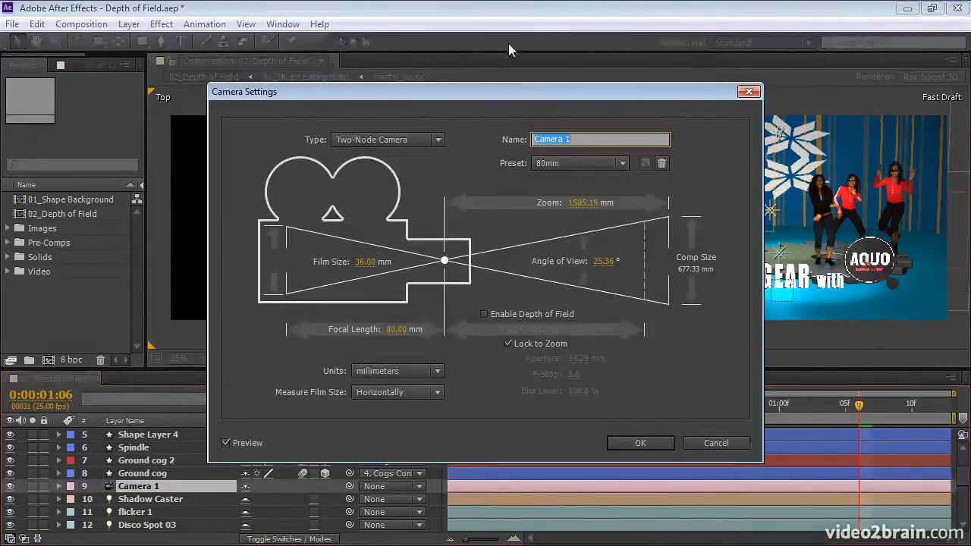
pyautogui.click(537, 140)
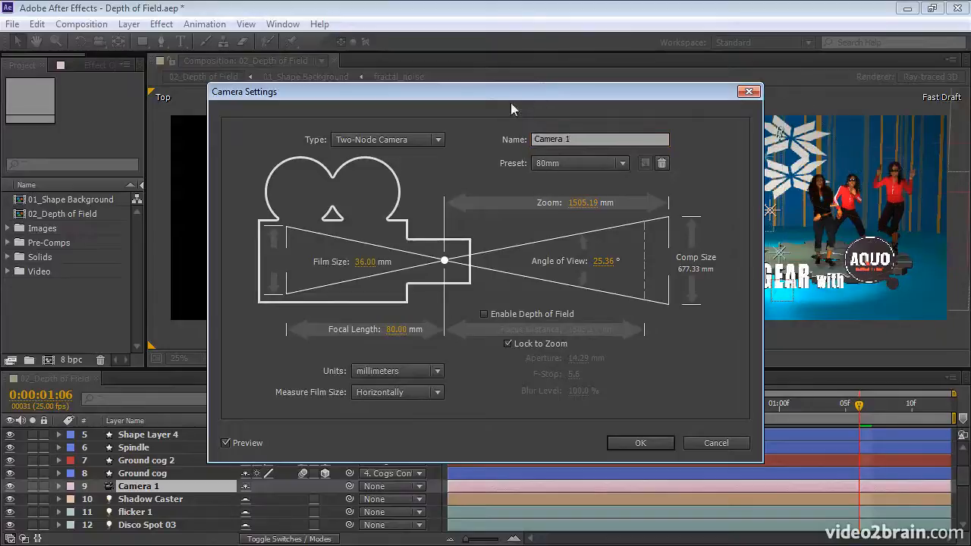
pyautogui.moveTo(484, 91); pyautogui.dragTo(372, 302)
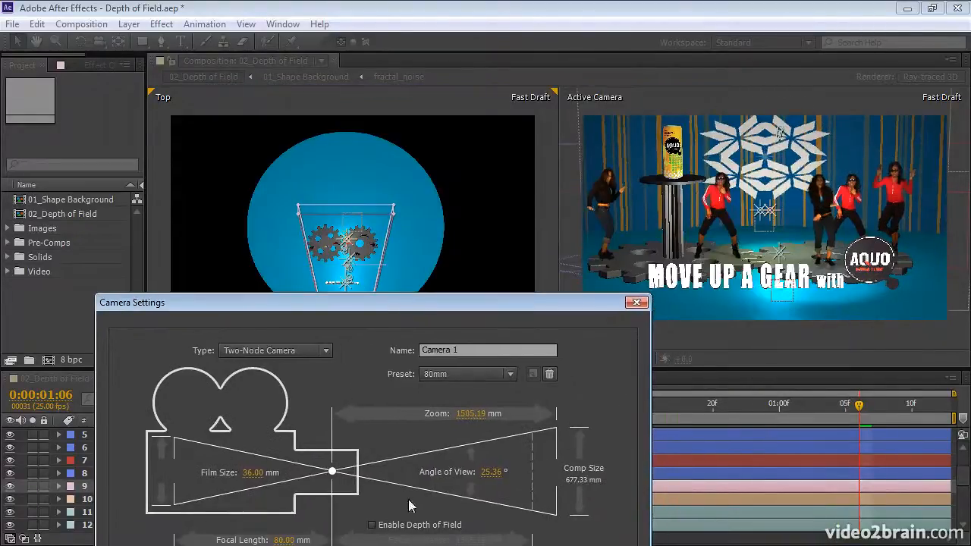
pyautogui.click(372, 525)
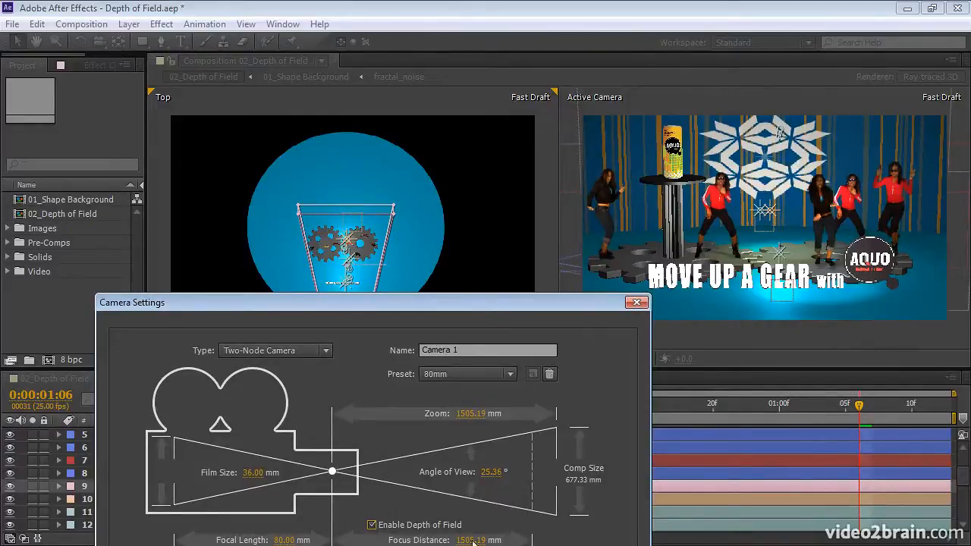
# Set Camera 1's focus distance to 1484.00 mm and unlock it from the zoom.
pyautogui.moveTo(508, 306); pyautogui.dragTo(508, 285)
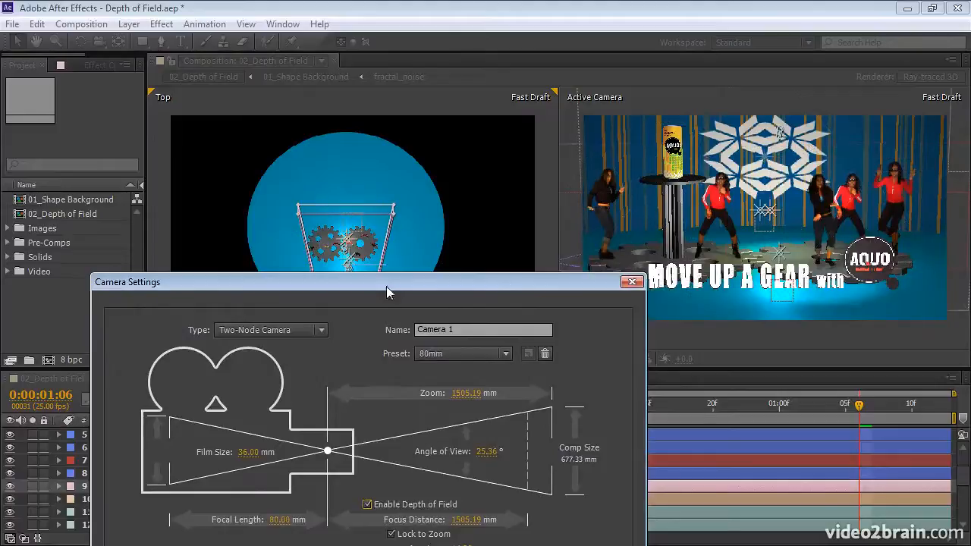
pyautogui.moveTo(472, 524)
pyautogui.mouseDown()
pyautogui.moveTo(336, 517)
pyautogui.moveTo(487, 519)
pyautogui.moveTo(455, 520)
pyautogui.mouseUp()
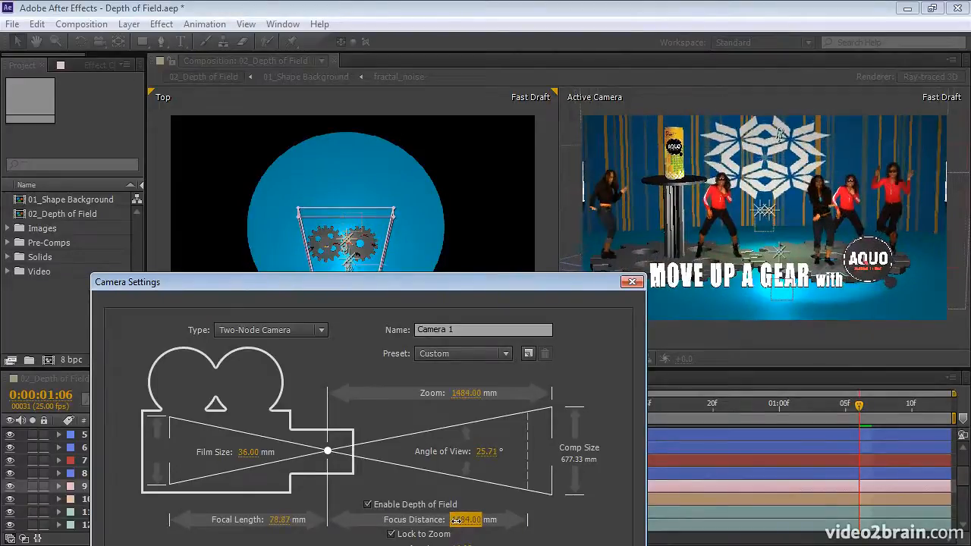
pyautogui.click(391, 534)
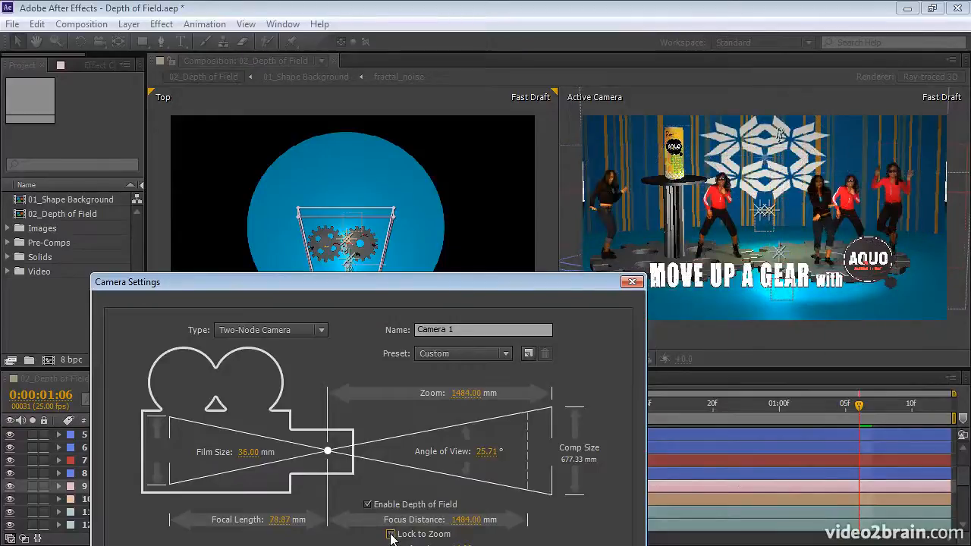
# Reduce Camera 1's focus distance to 1215.00 mm, move the settings dialog up and confirm the camera settings.
pyautogui.moveTo(467, 524); pyautogui.dragTo(243, 500)
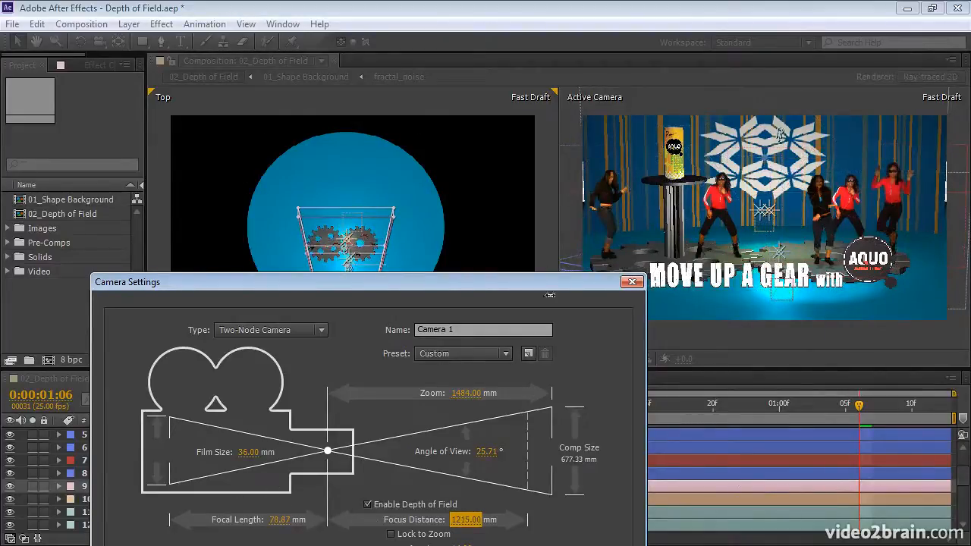
pyautogui.moveTo(551, 287); pyautogui.dragTo(551, 100)
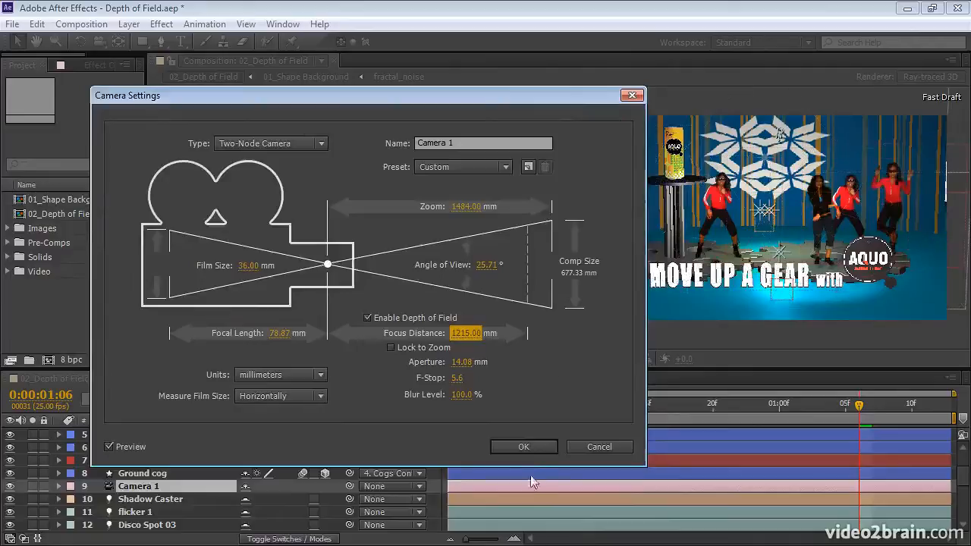
pyautogui.click(531, 452)
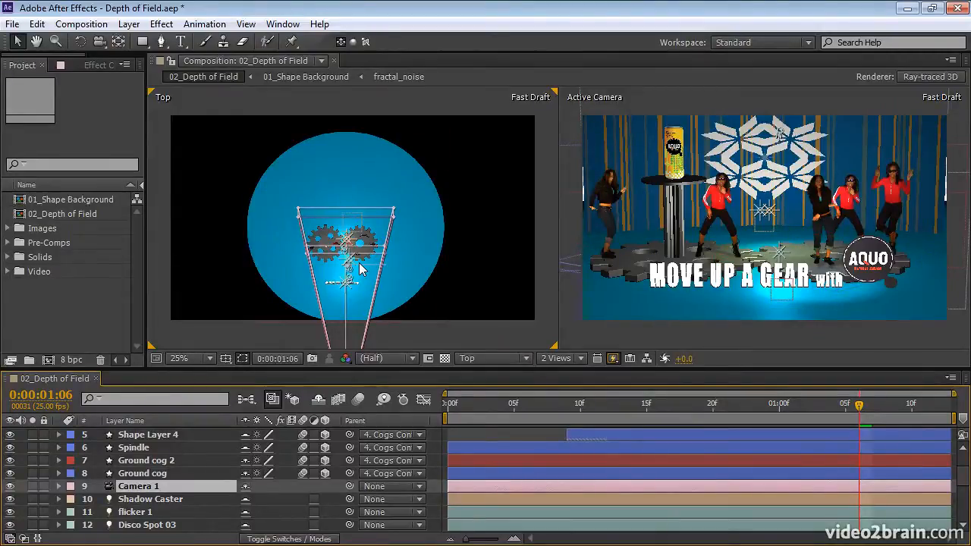
# Turn fast previews off for the Top view and set Camera 1's aperture to 100 pixels in its camera options.
pyautogui.click(612, 359)
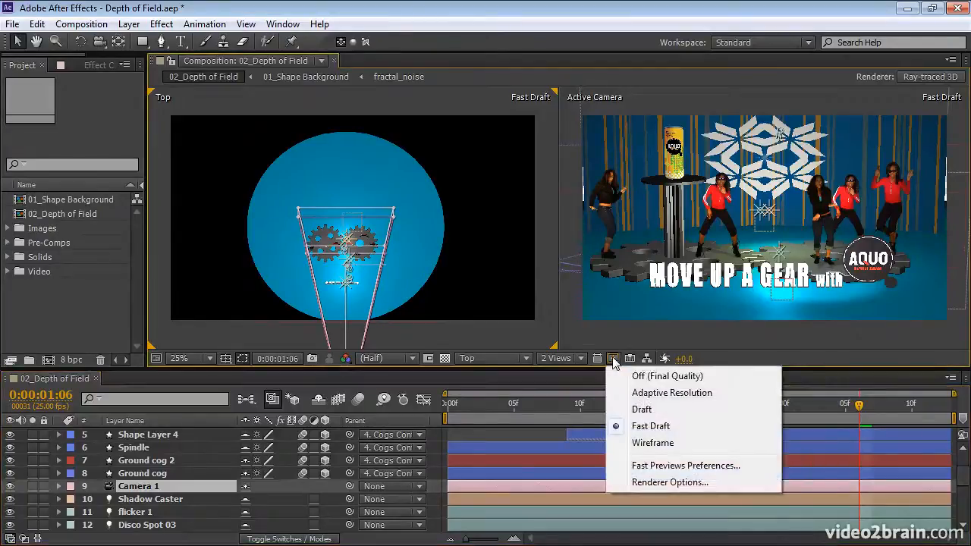
pyautogui.click(657, 383)
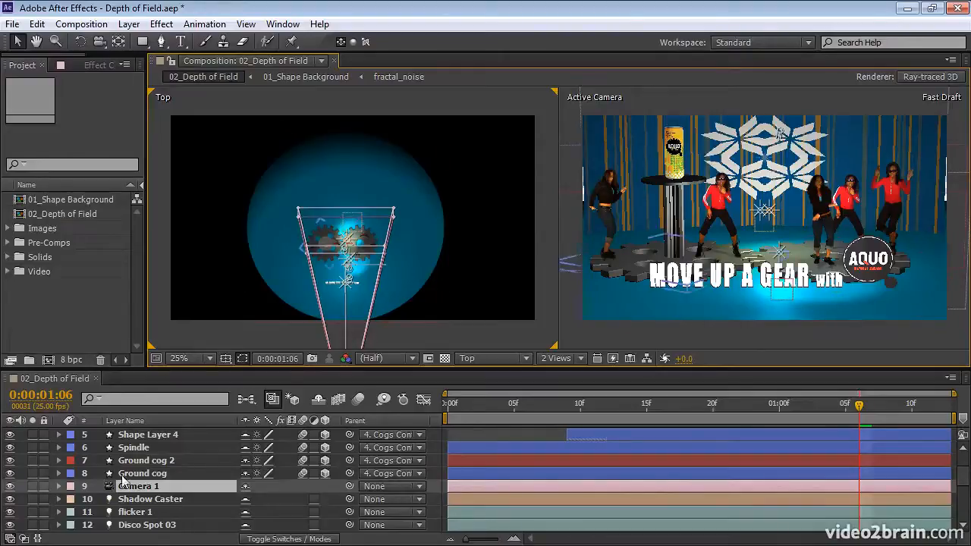
pyautogui.click(59, 486)
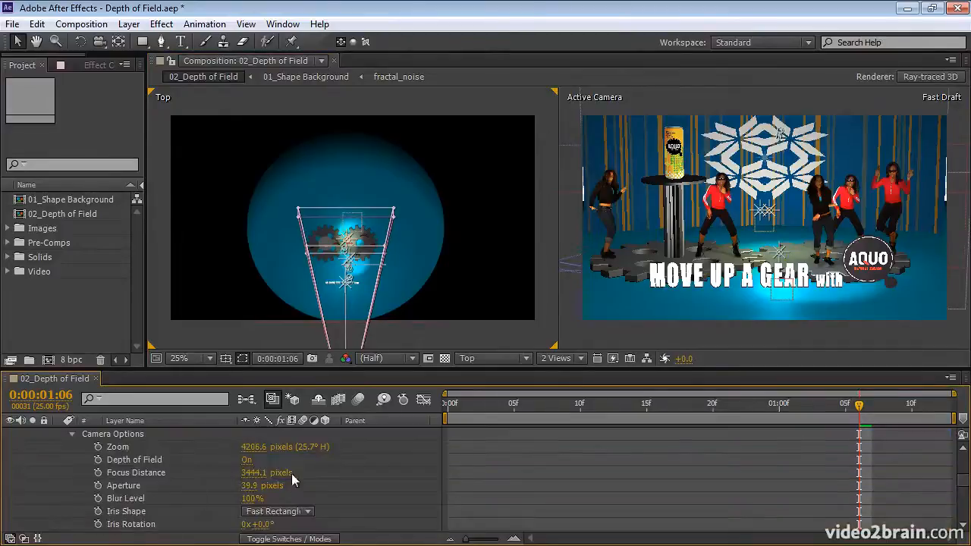
pyautogui.click(251, 486)
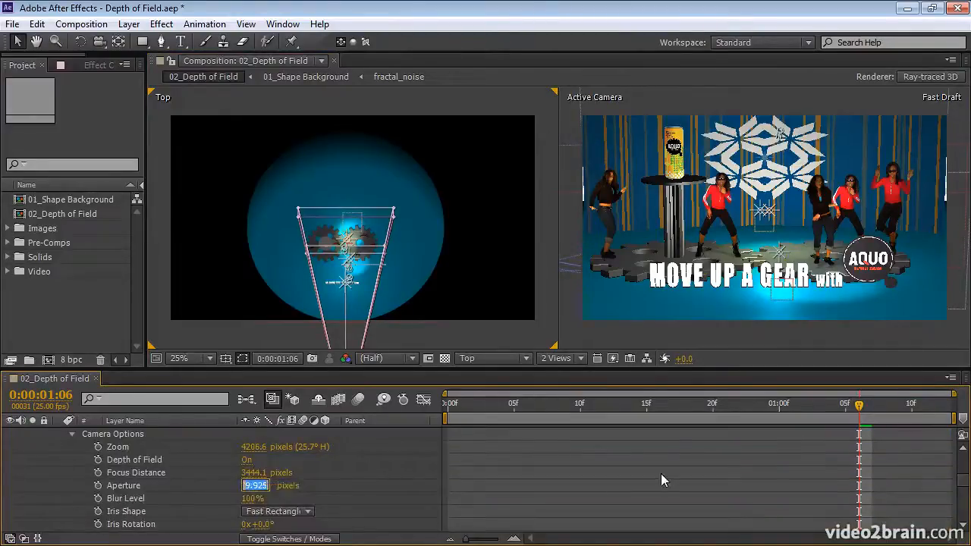
pyautogui.write('100')
pyautogui.press('Return')
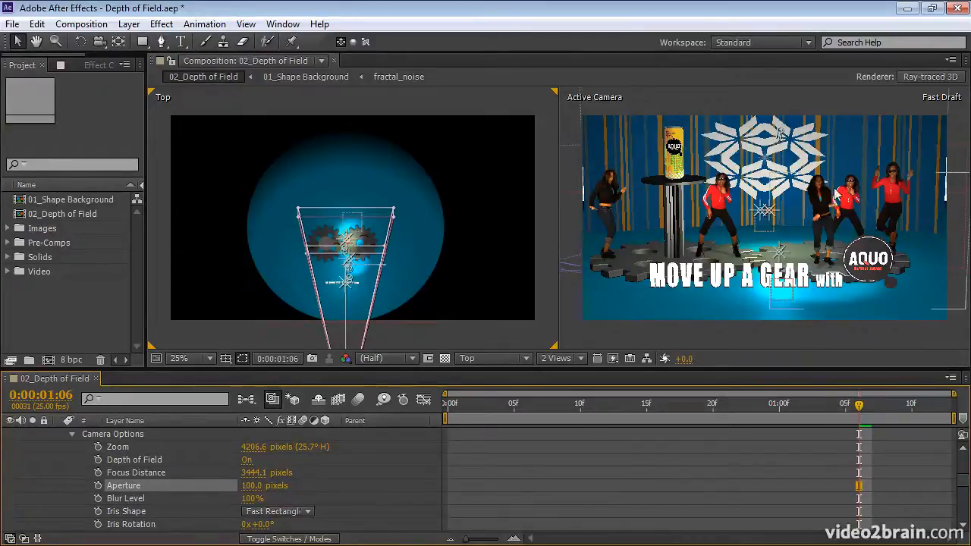
# Keep the Top view's fast previews at Off (Final Quality) and set its resolution to Full.
pyautogui.click(613, 359)
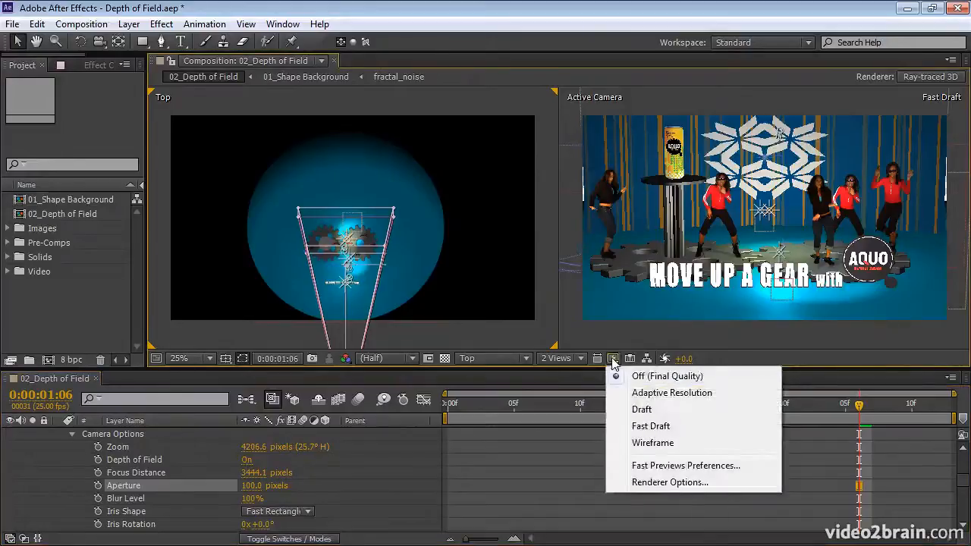
pyautogui.click(651, 378)
pyautogui.click(387, 359)
pyautogui.click(405, 402)
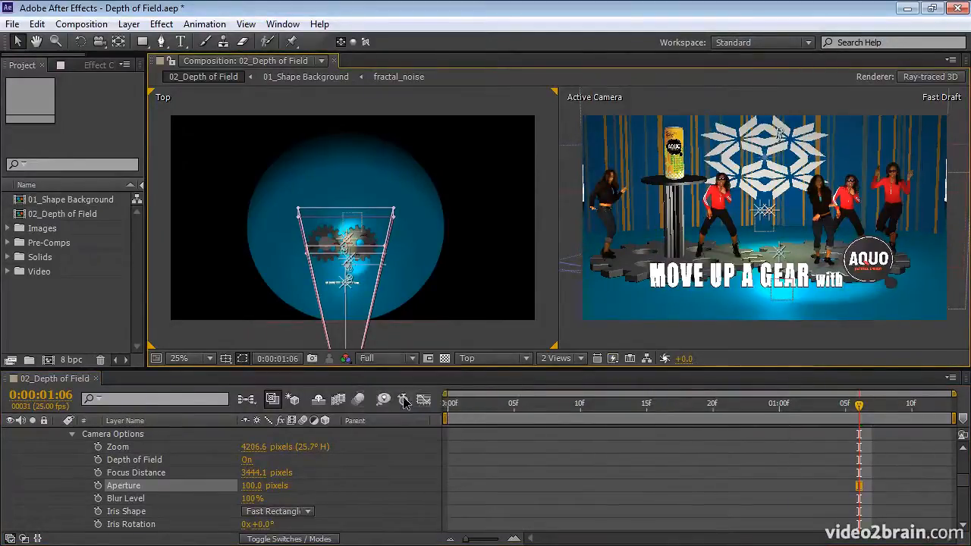
# Set the Active Camera view's fast previews to Off (Final Quality) and make the Top view active again.
pyautogui.click(706, 341)
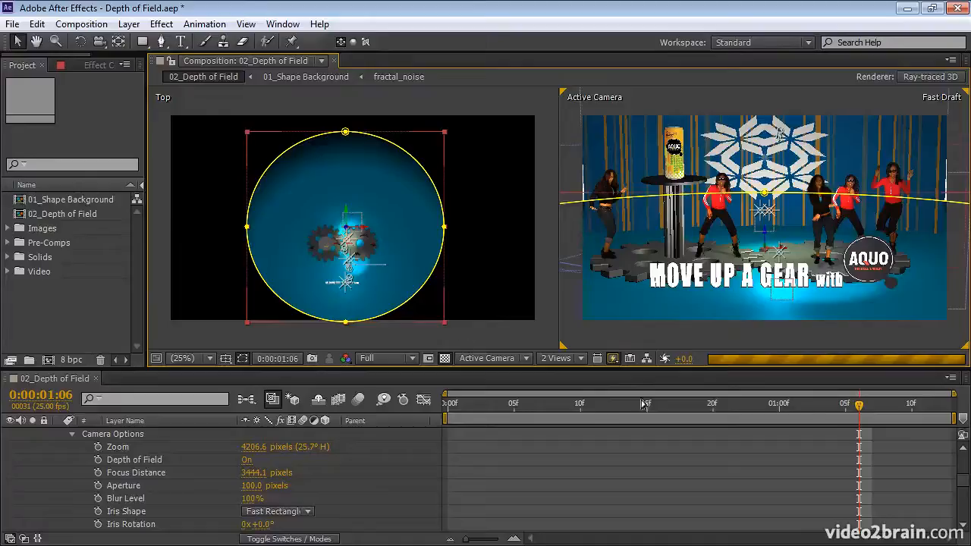
pyautogui.click(614, 358)
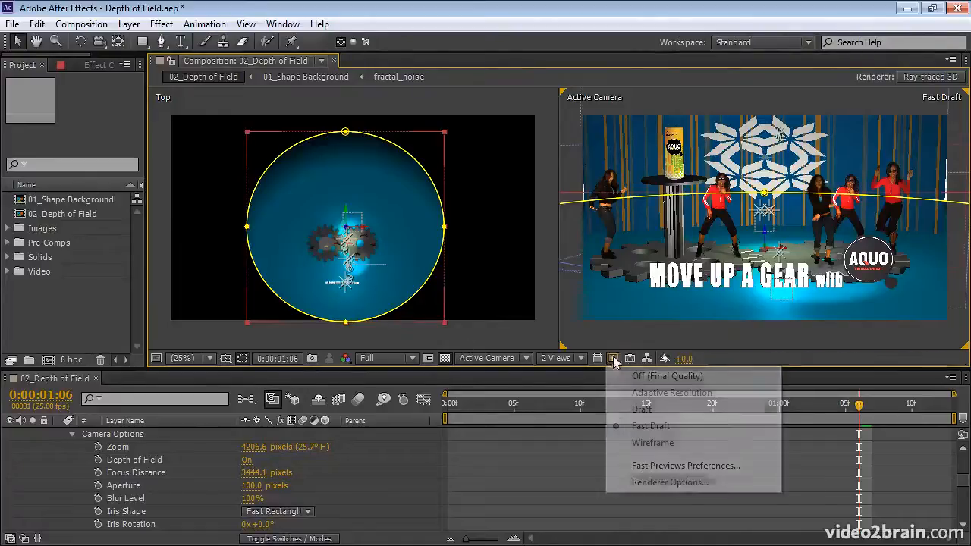
pyautogui.click(647, 378)
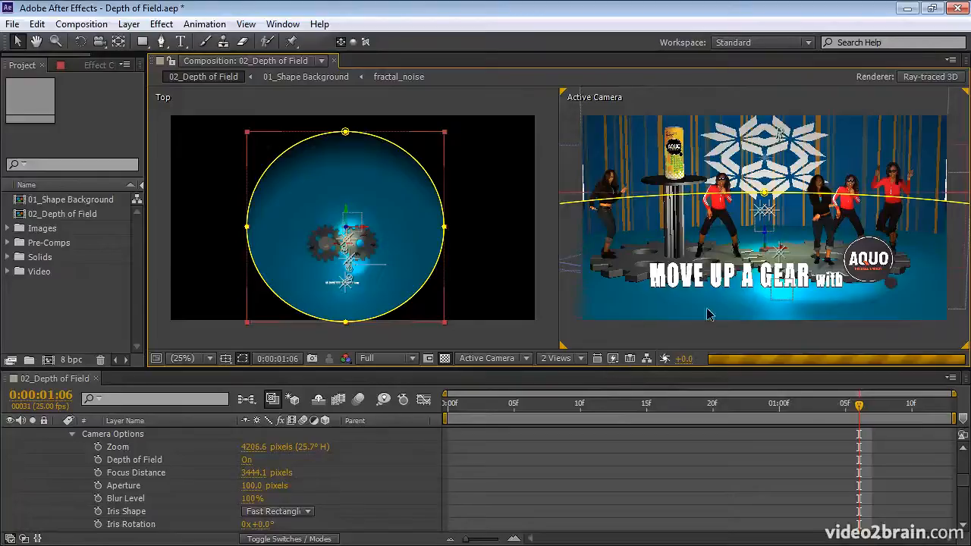
pyautogui.click(480, 343)
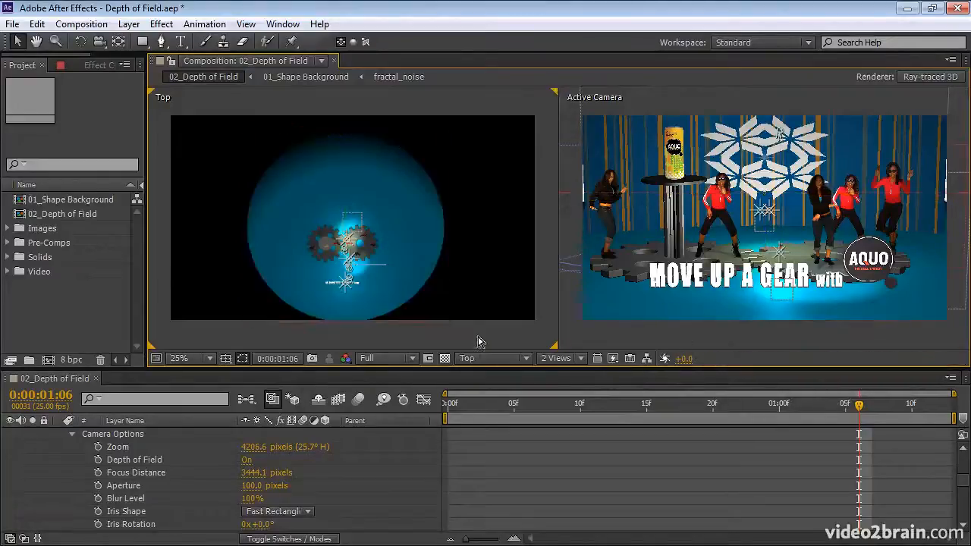
# Switch the Top view to Fast Draft previews and lower its resolution to Half.
pyautogui.click(614, 360)
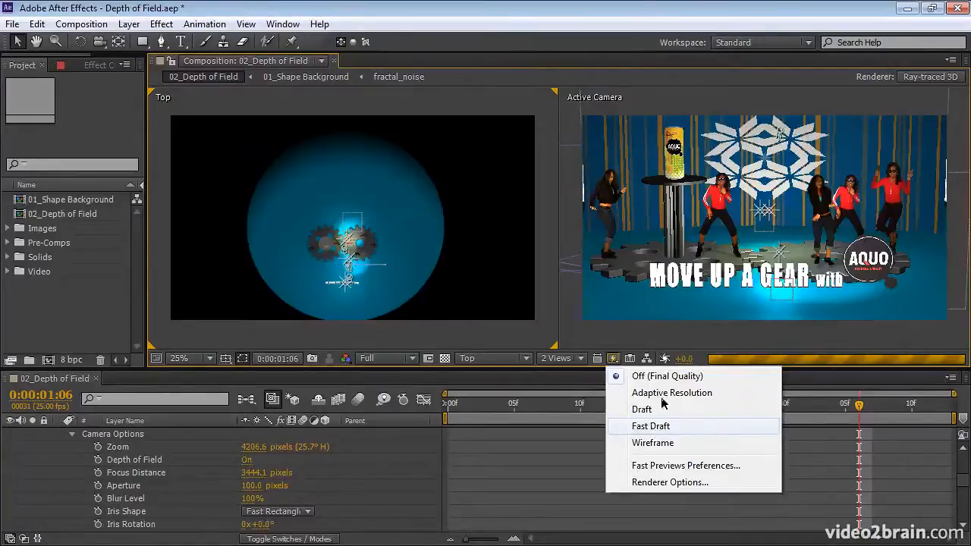
pyautogui.click(657, 426)
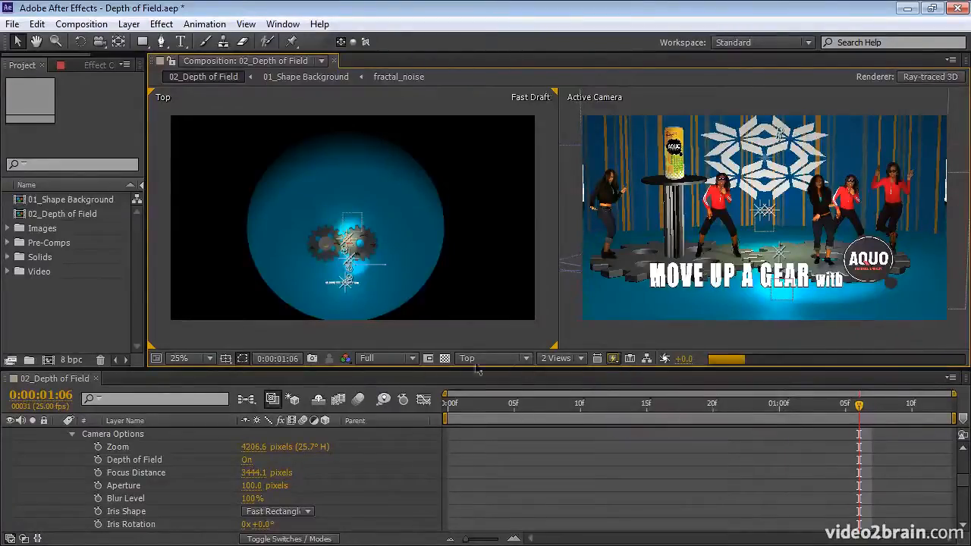
pyautogui.click(387, 361)
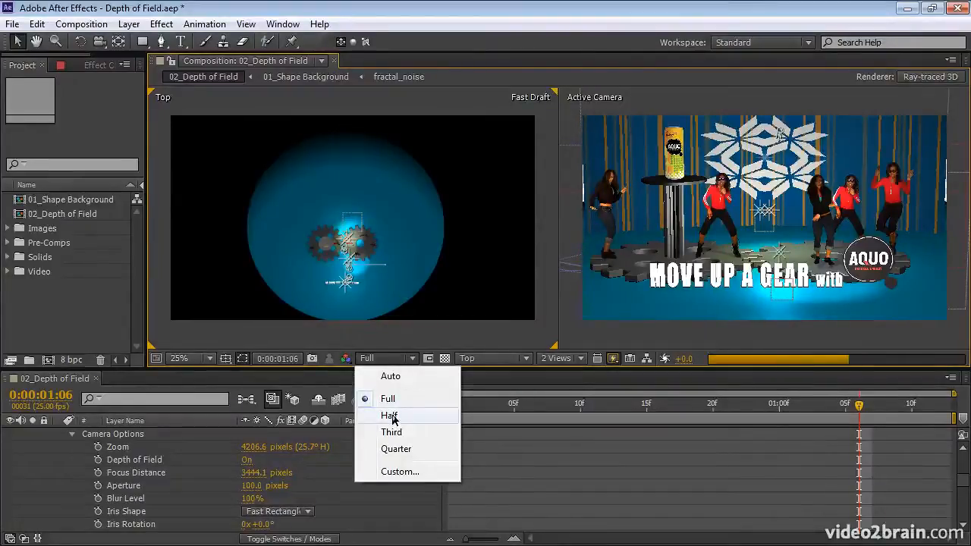
pyautogui.click(392, 418)
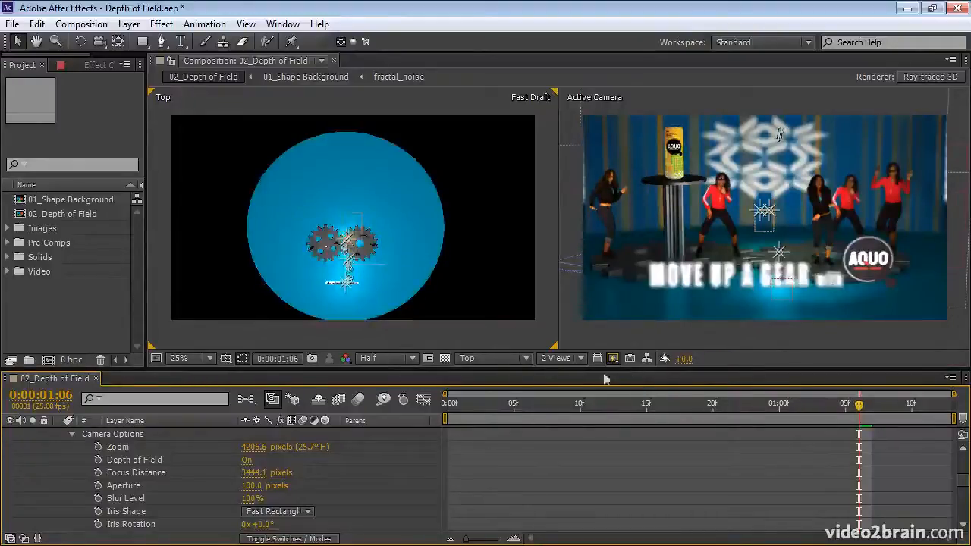
# Draw a region of interest in the Active Camera view around the can, the central dancers and the title text.
pyautogui.click(429, 362)
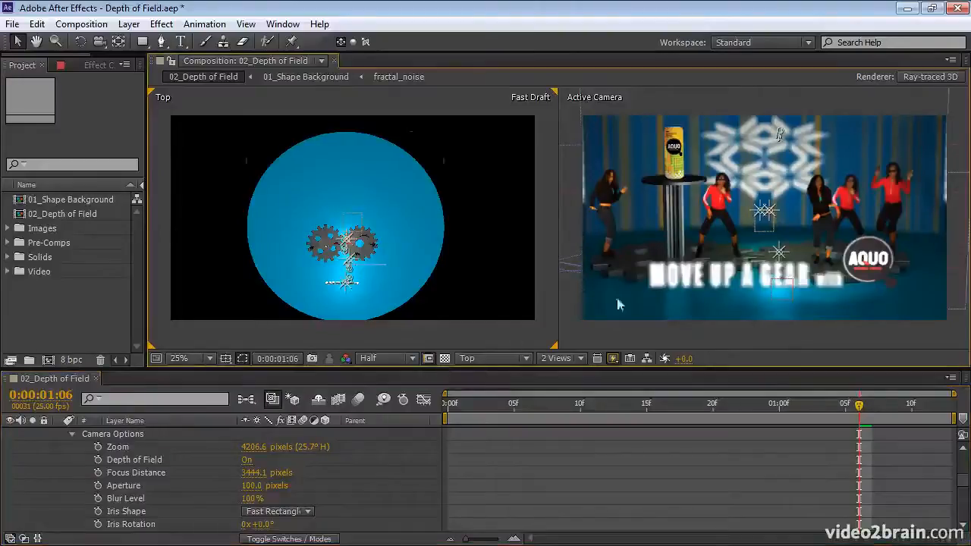
pyautogui.click(623, 121)
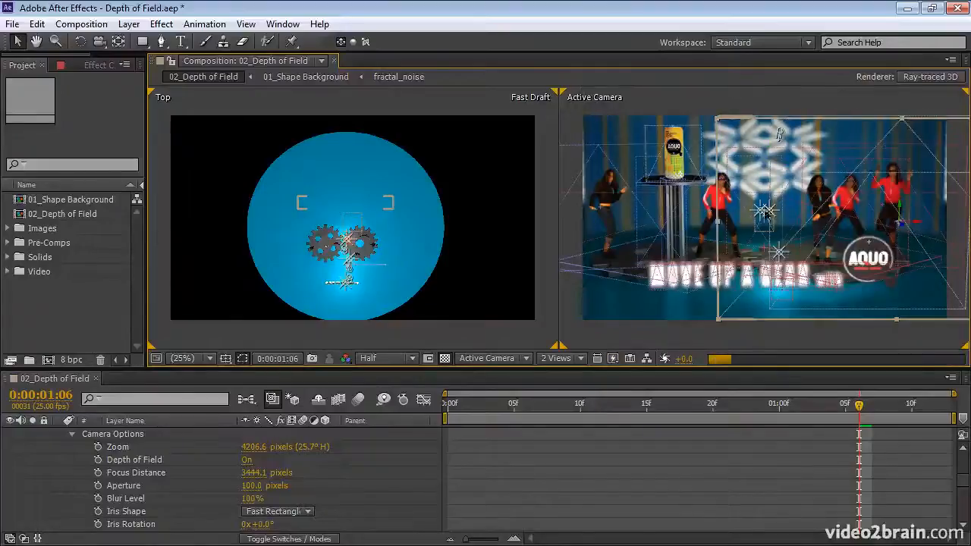
pyautogui.click(713, 213)
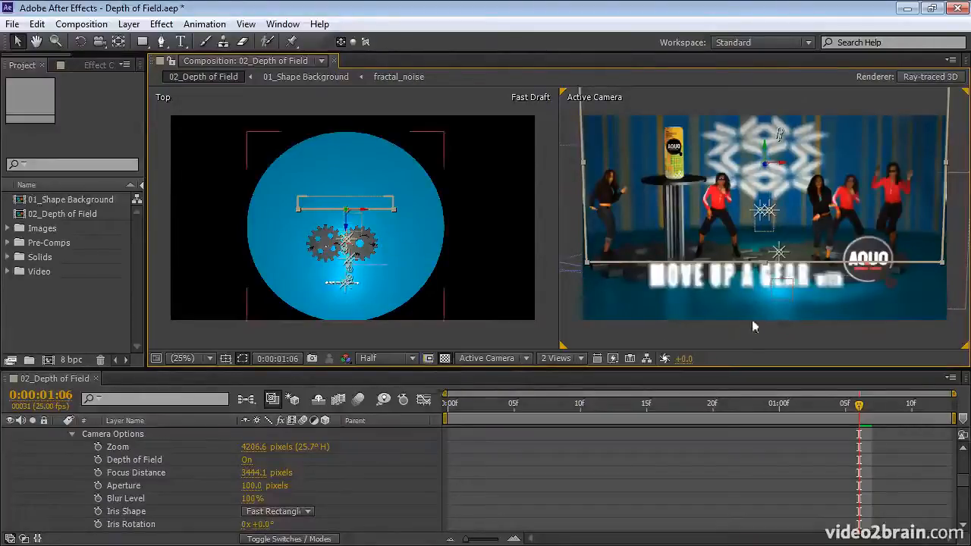
pyautogui.click(428, 358)
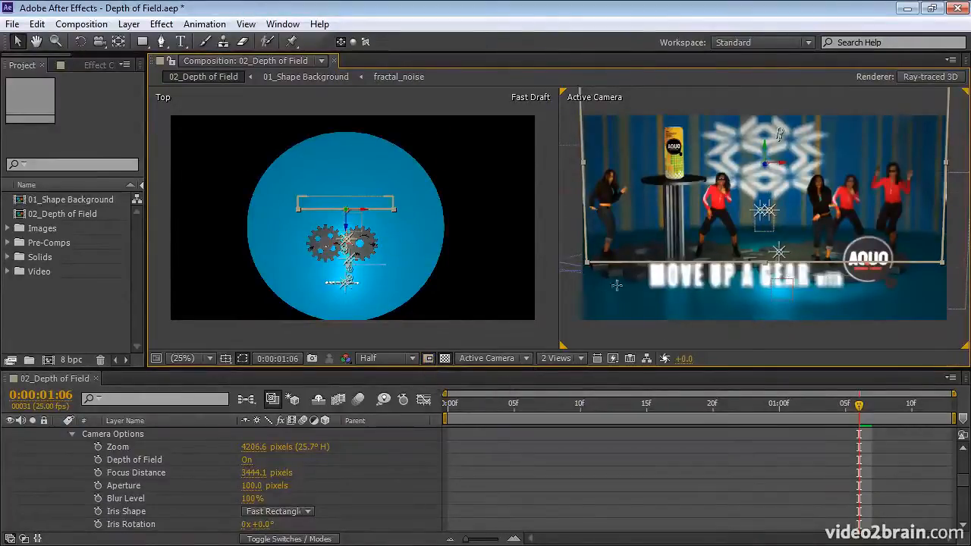
pyautogui.moveTo(643, 125); pyautogui.dragTo(875, 311)
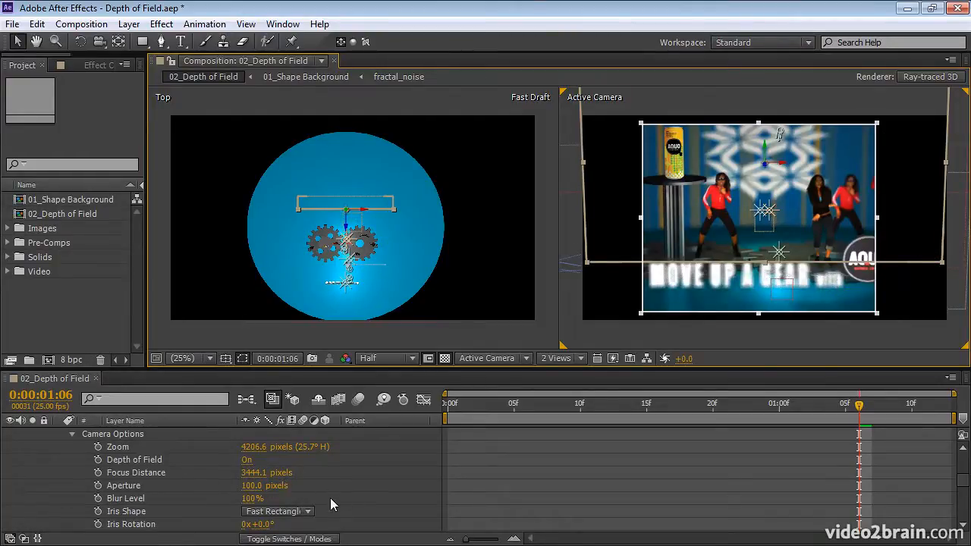
# Set Camera 1's aperture to 50 pixels, pausing the view refresh briefly before letting the views render.
pyautogui.click(253, 486)
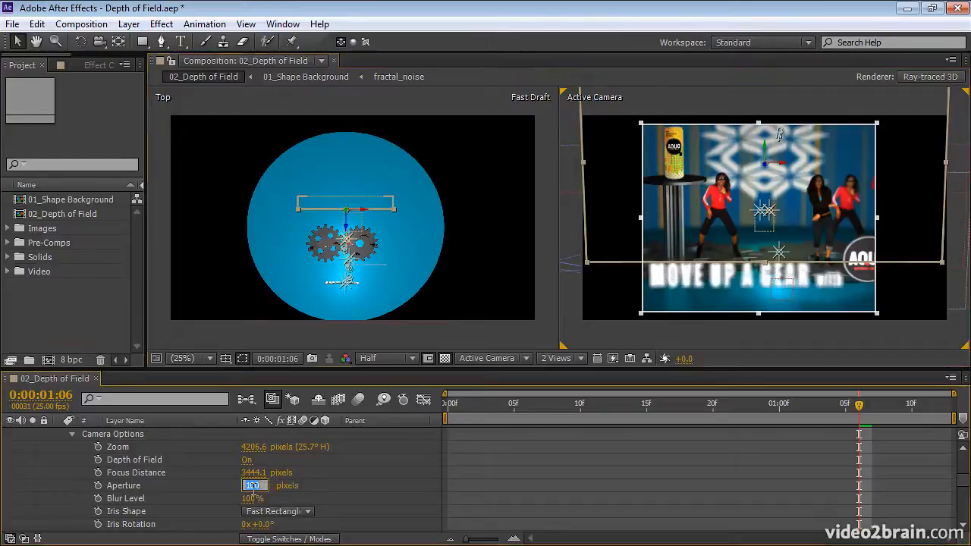
pyautogui.write('50')
pyautogui.press('Return')
pyautogui.press('capslock')
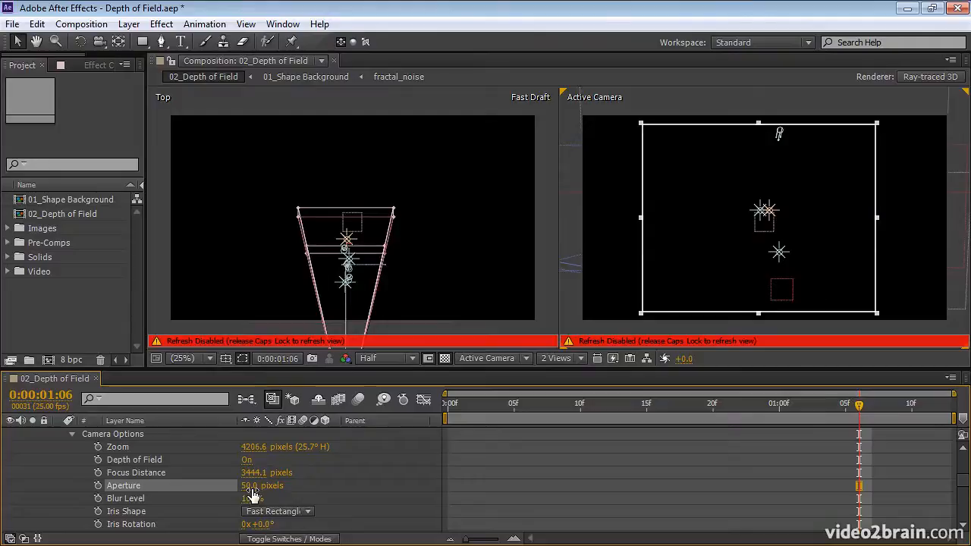
pyautogui.press('capslock')
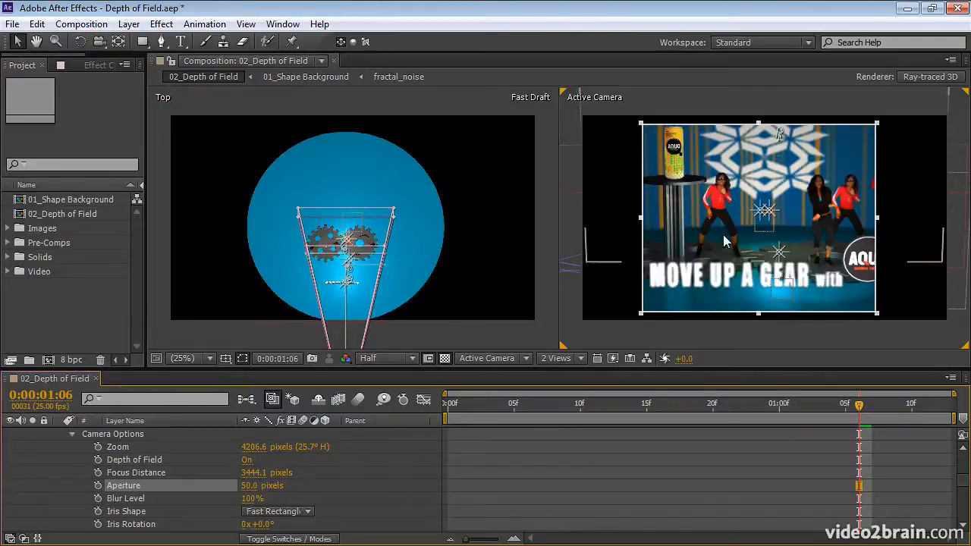
# Switch the Active Camera view to Fast Draft previews and turn off its region of interest.
pyautogui.click(612, 358)
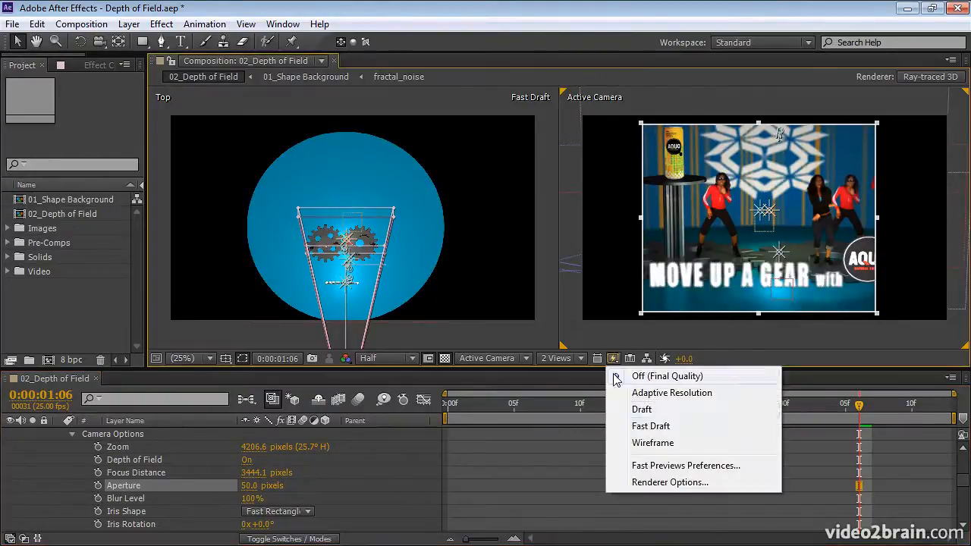
pyautogui.click(645, 429)
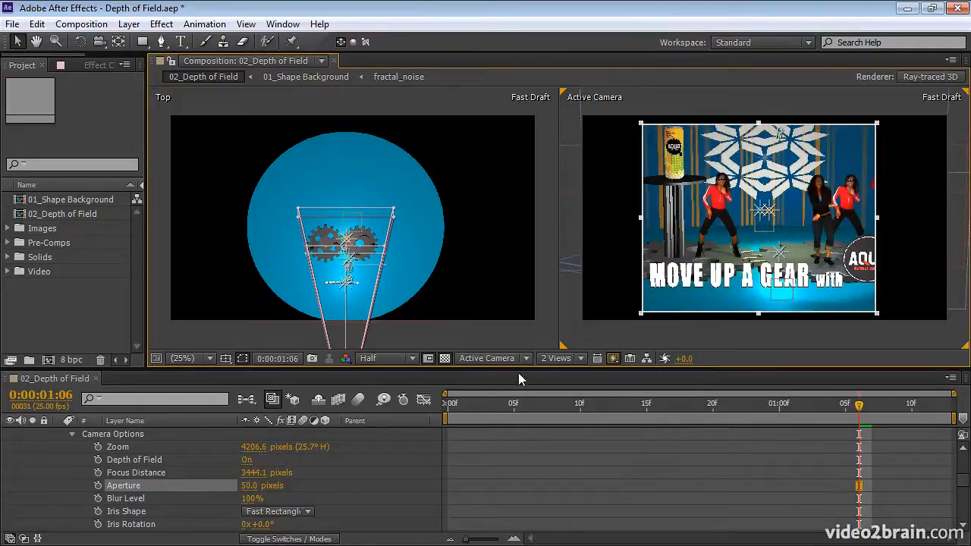
pyautogui.click(428, 359)
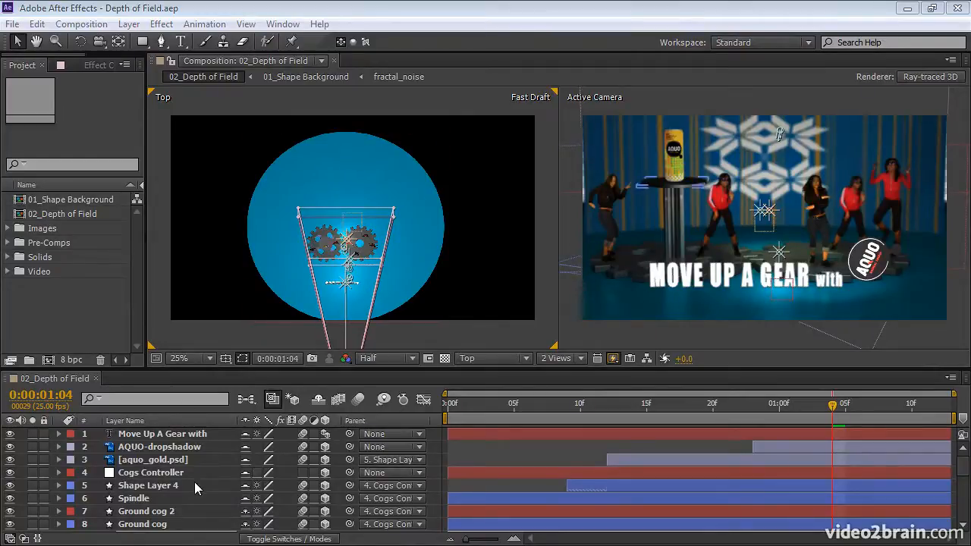
# Set Camera 1's focus distance to the Move Up A Gear with text layer using Set Focus Distance to Layer.
pyautogui.click(186, 434)
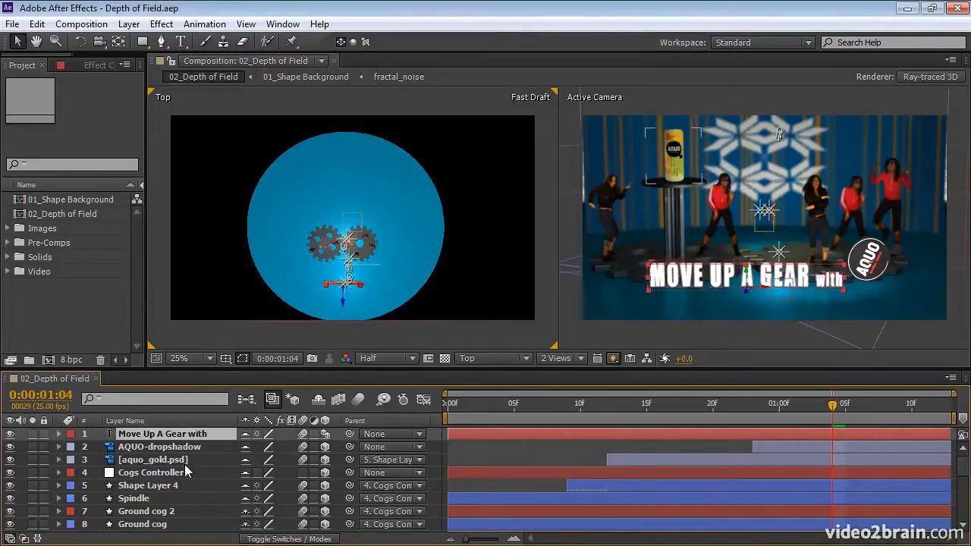
pyautogui.scroll(-1, 186, 472)
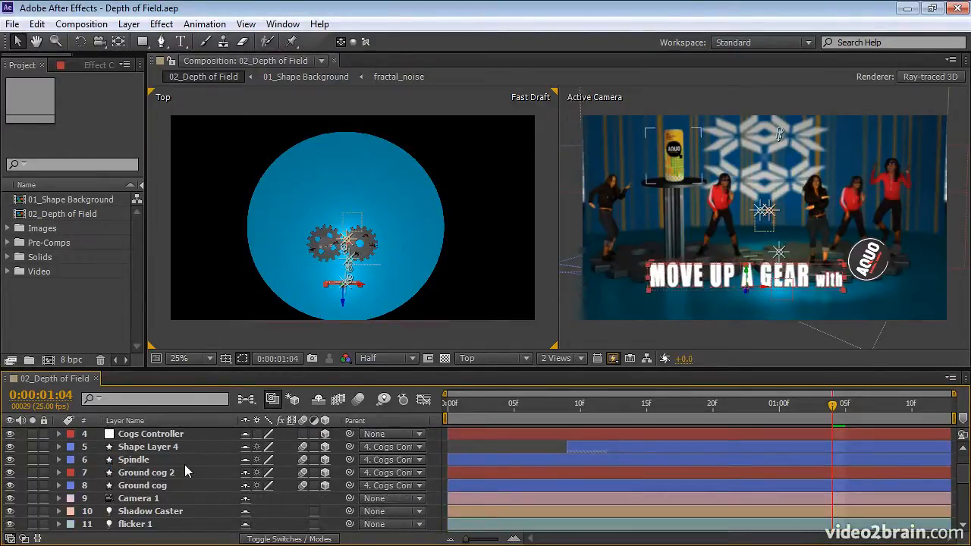
pyautogui.click(144, 499)
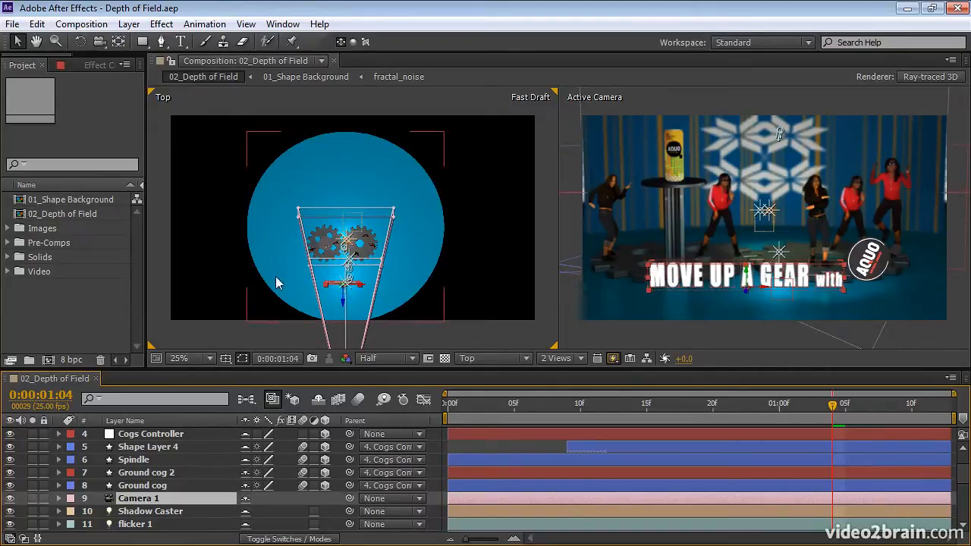
pyautogui.click(137, 26)
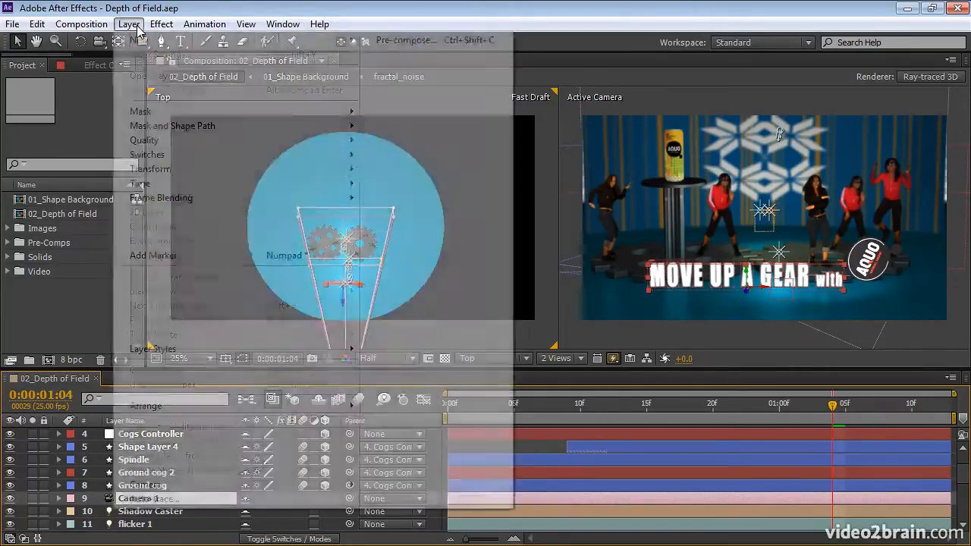
pyautogui.moveTo(139, 490)
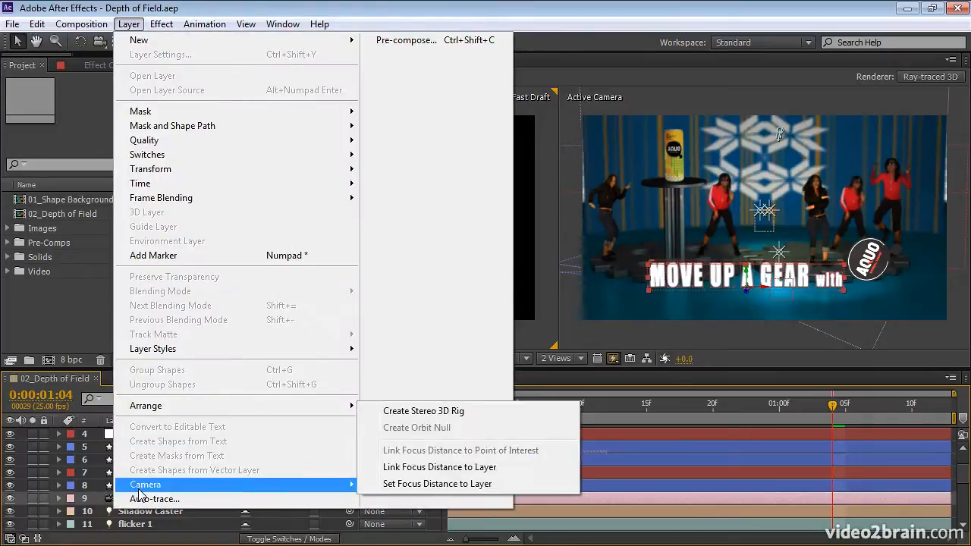
pyautogui.click(501, 490)
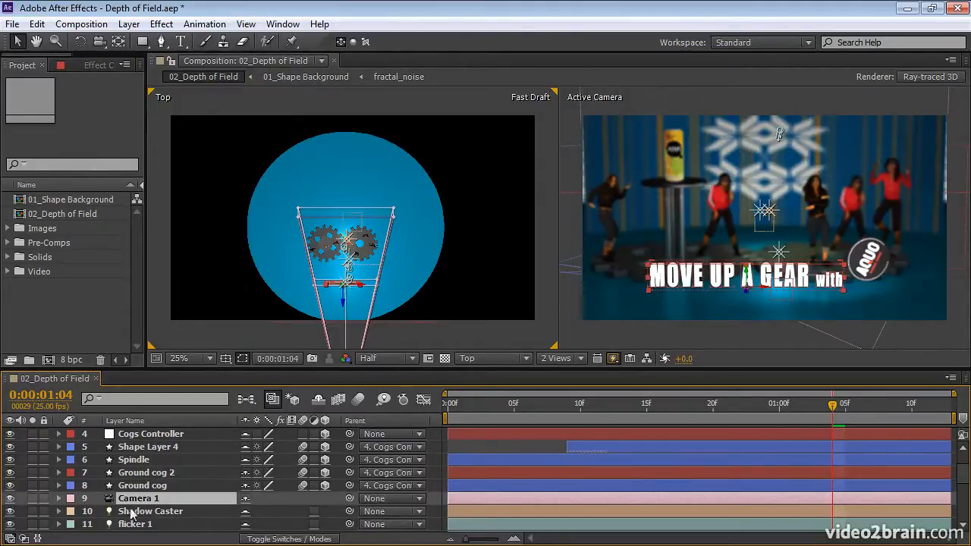
# Add a Focus Distance keyframe in Camera 1's Camera Options at 0:00:01:04.
pyautogui.click(58, 498)
pyautogui.scroll(-1, 104, 512)
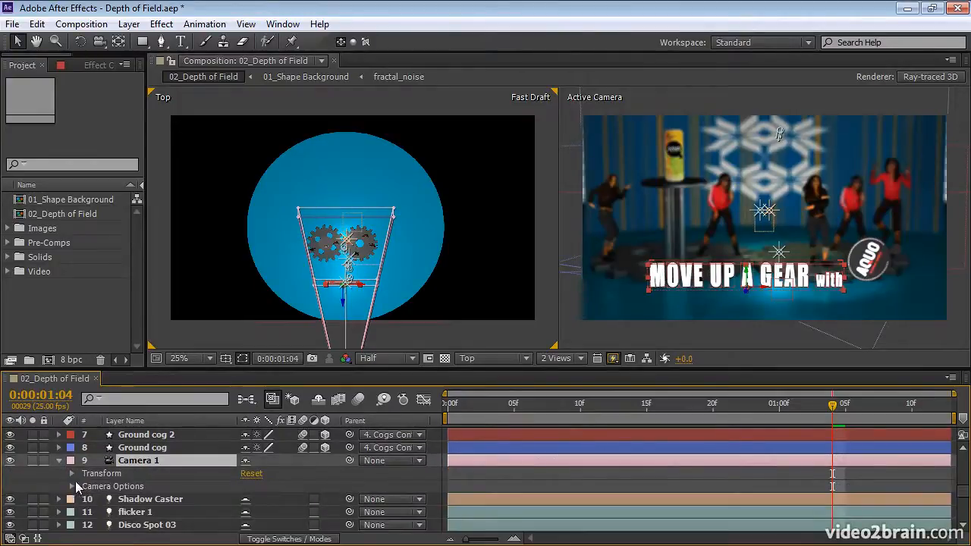
pyautogui.click(72, 487)
pyautogui.scroll(-1, 72, 487)
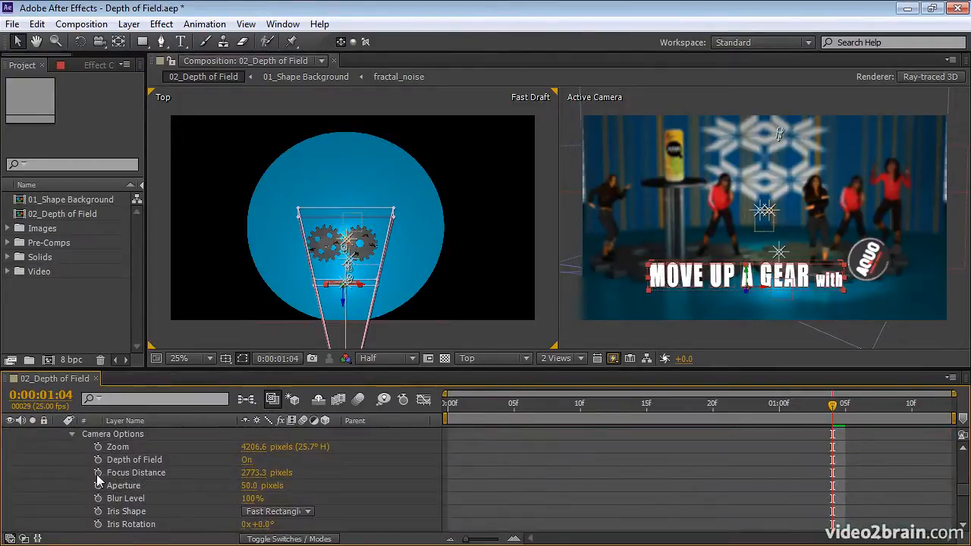
pyautogui.click(98, 473)
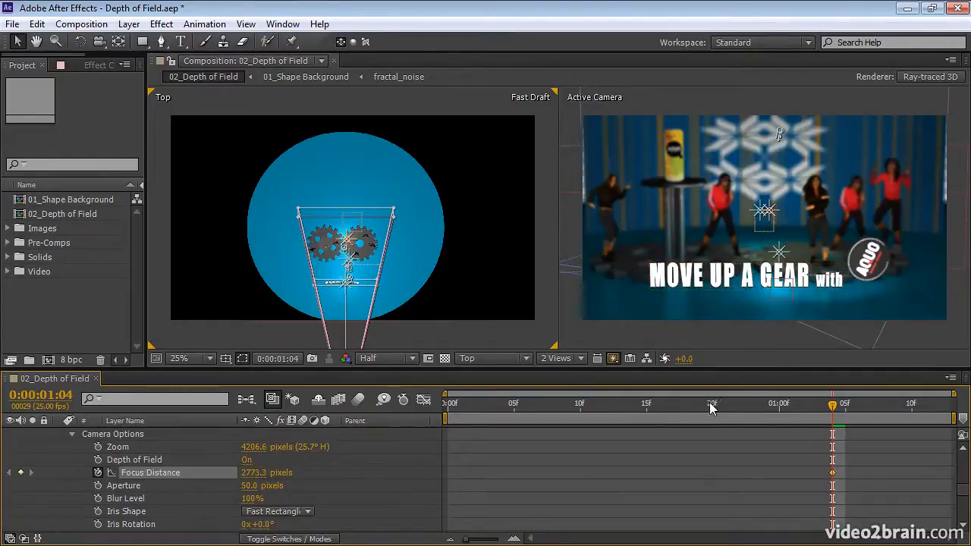
# Go to 0:00:00:15 and switch the Active Camera view to Fast Draft previews.
pyautogui.click(646, 405)
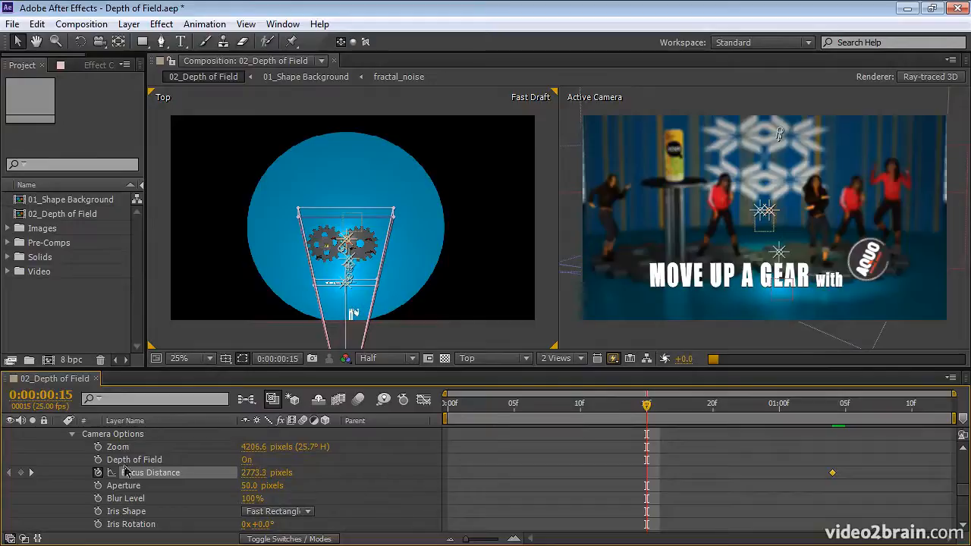
pyautogui.click(72, 435)
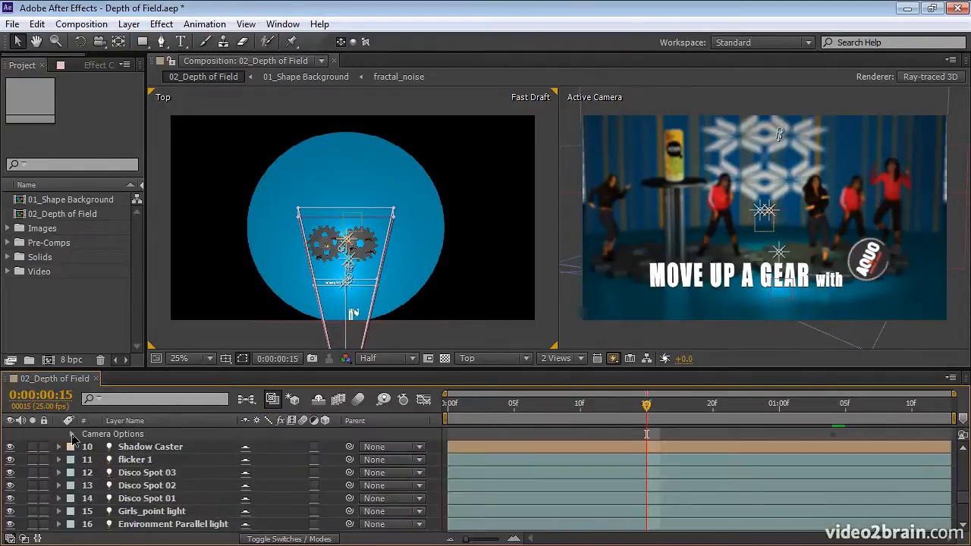
pyautogui.click(615, 362)
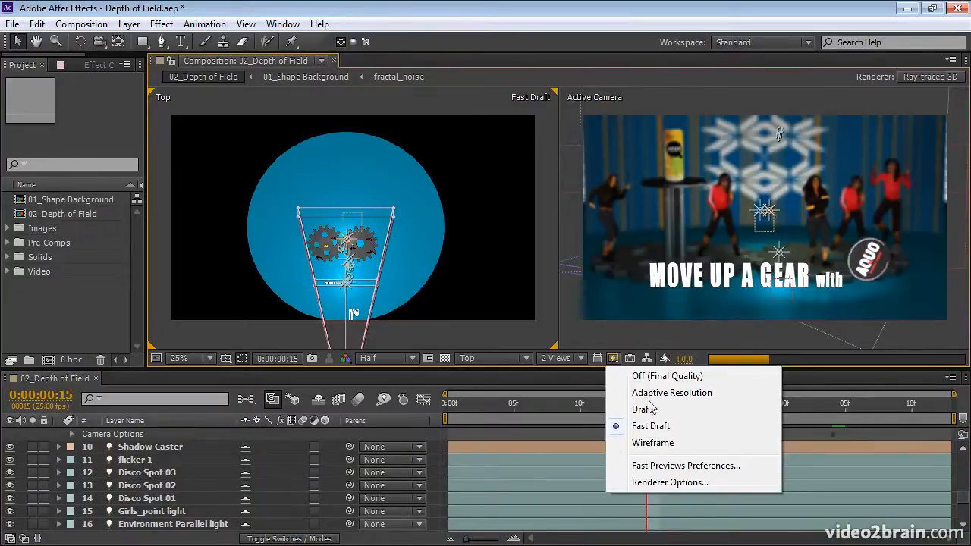
pyautogui.click(644, 337)
pyautogui.click(615, 359)
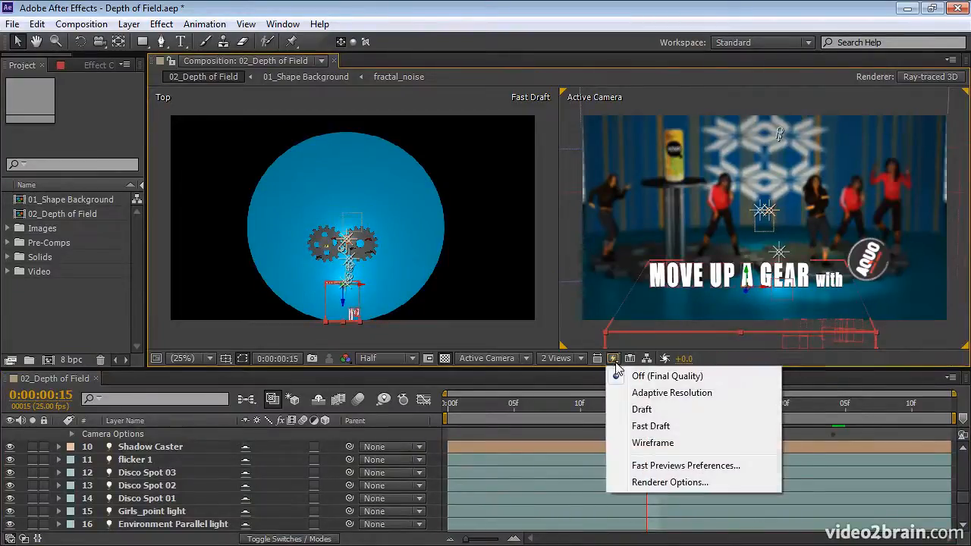
pyautogui.click(643, 429)
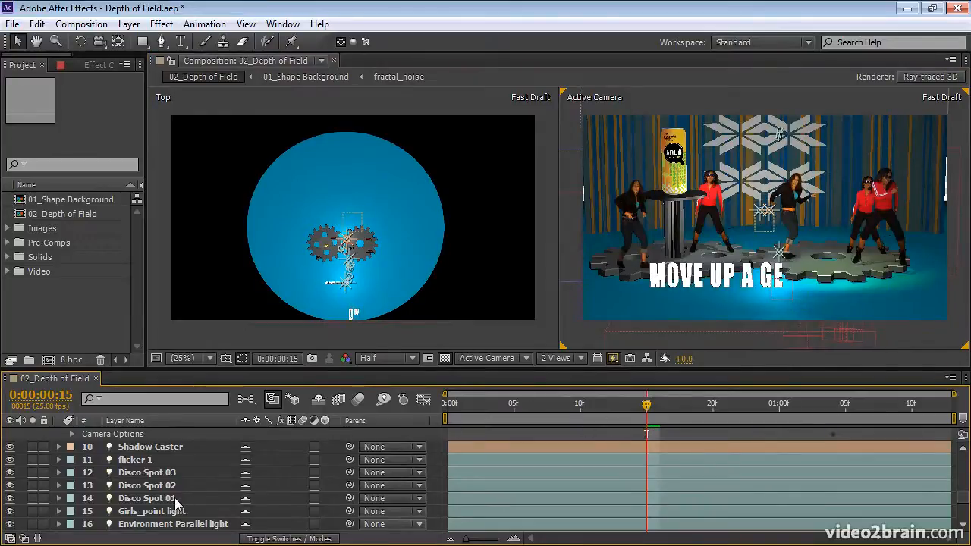
# Set Camera 1's focus distance to layer 18, hiphopgirl_01_key.mov, at 0:00:00:15 using Set Focus Distance to Layer.
pyautogui.scroll(1, 175, 501)
pyautogui.click(73, 448)
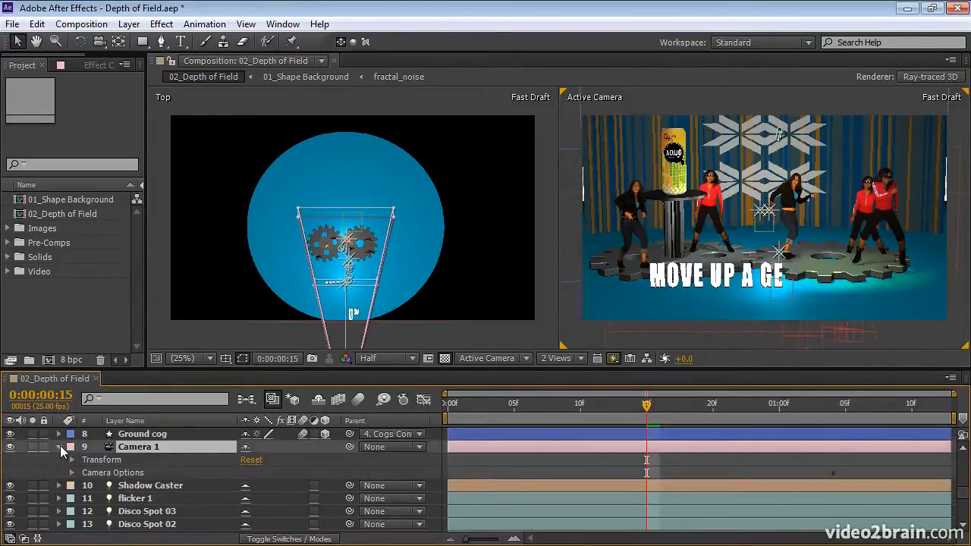
pyautogui.click(59, 447)
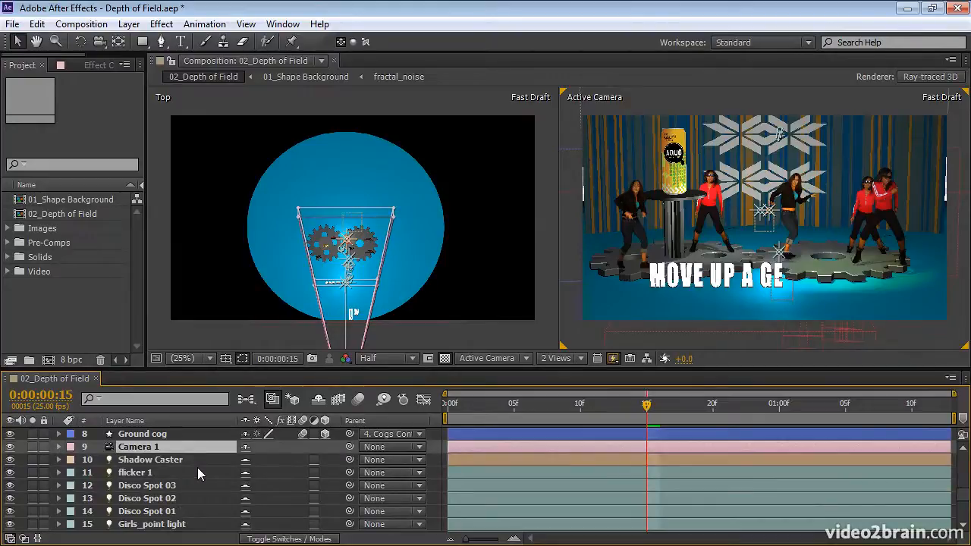
pyautogui.scroll(-3, 197, 467)
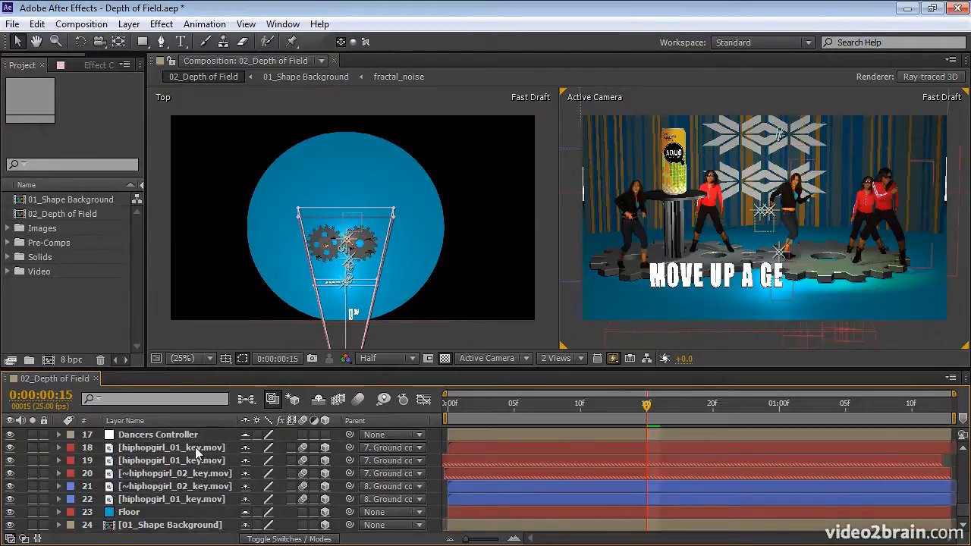
pyautogui.click(195, 449)
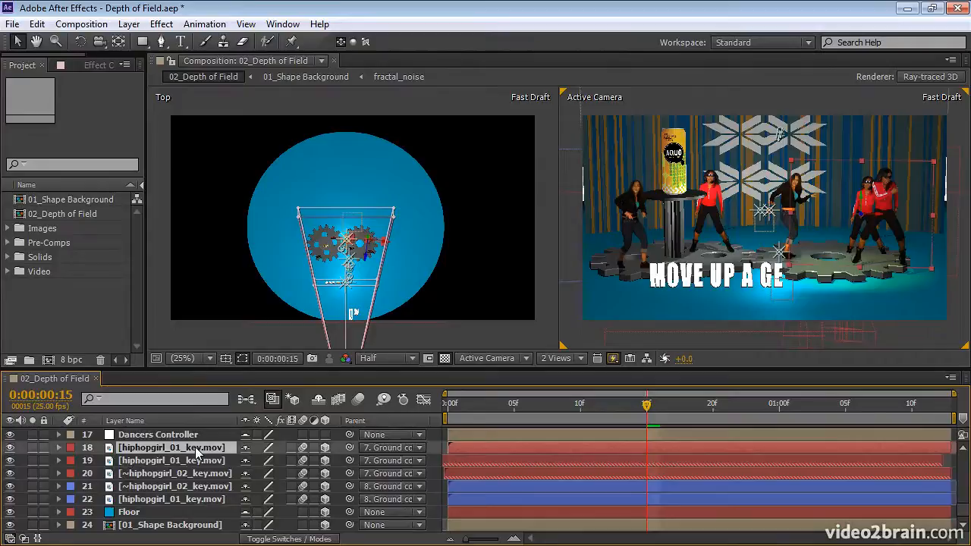
pyautogui.click(131, 27)
pyautogui.moveTo(152, 484)
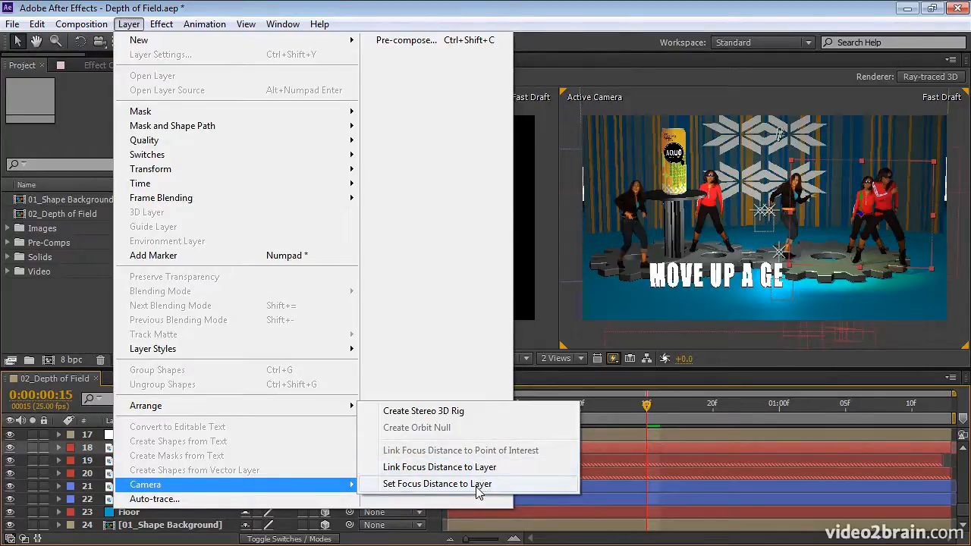
pyautogui.click(478, 487)
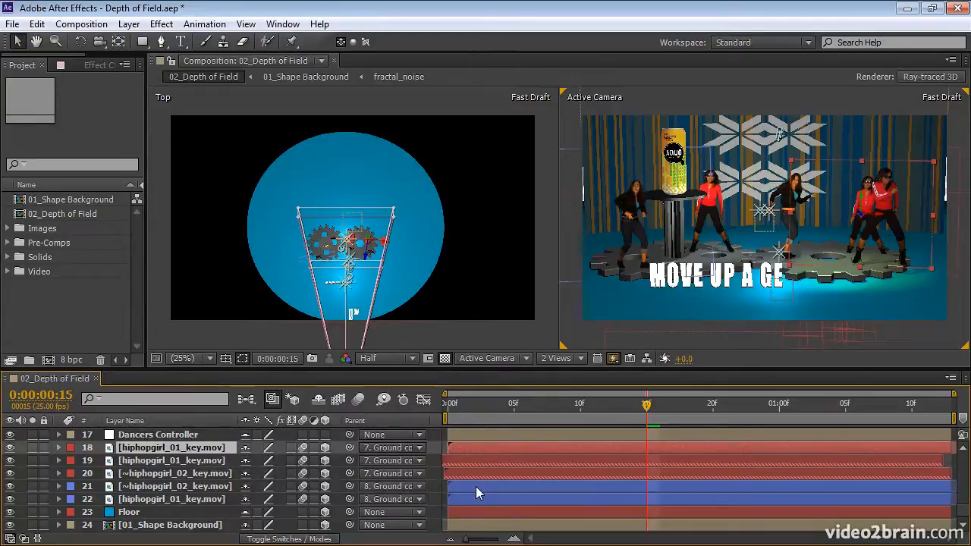
# Limit the work area to the span of the two Focus Distance keyframes and RAM preview the Active Camera view at Off (Final Quality).
pyautogui.scroll(3, 476, 487)
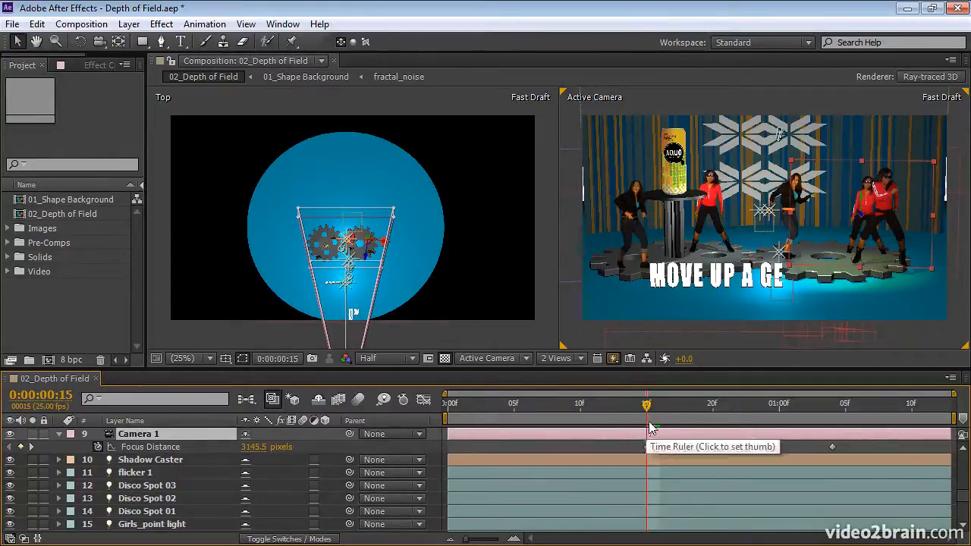
pyautogui.click(833, 408)
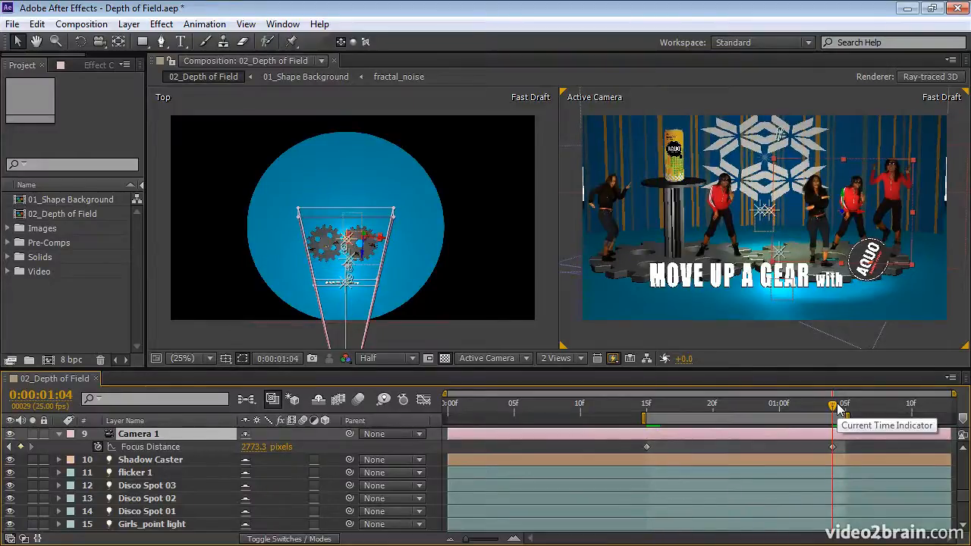
pyautogui.click(613, 358)
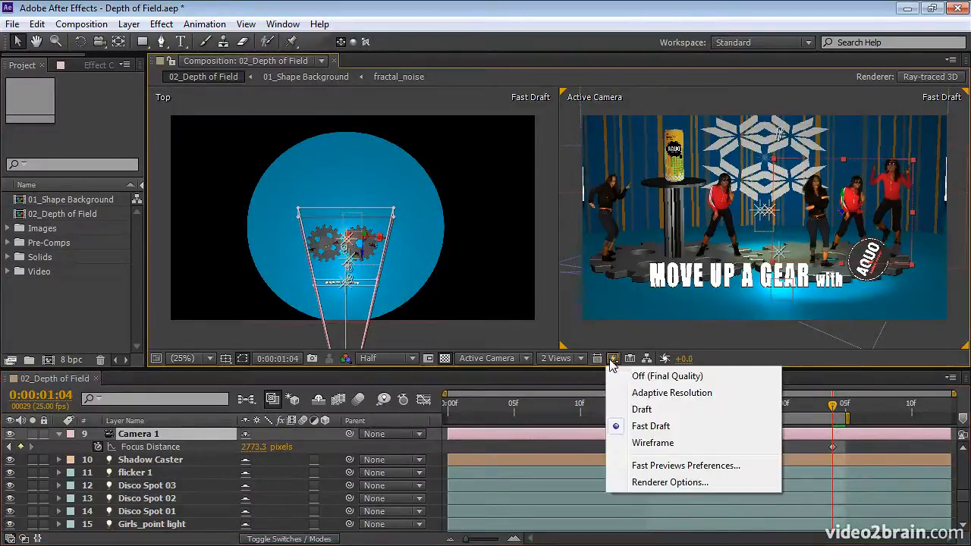
pyautogui.click(660, 377)
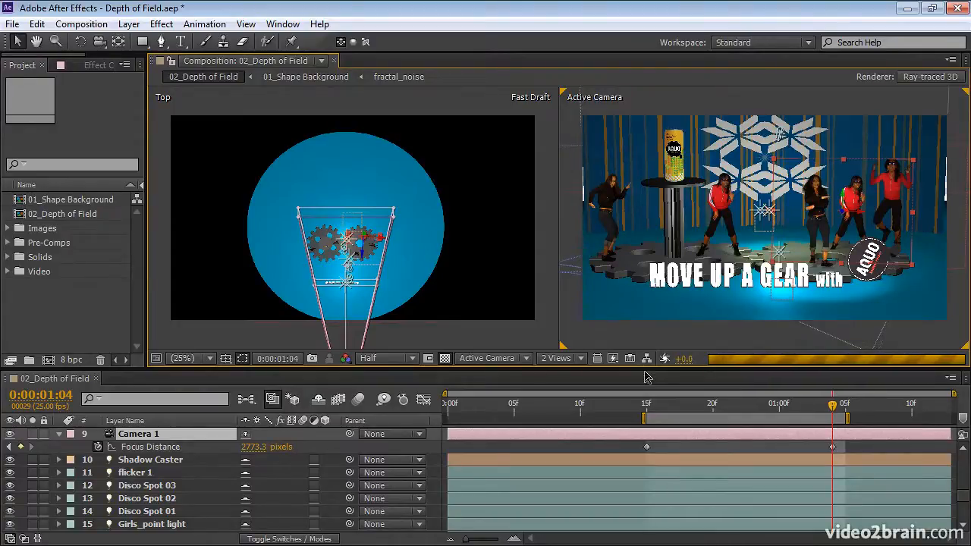
pyautogui.press('KP_0')
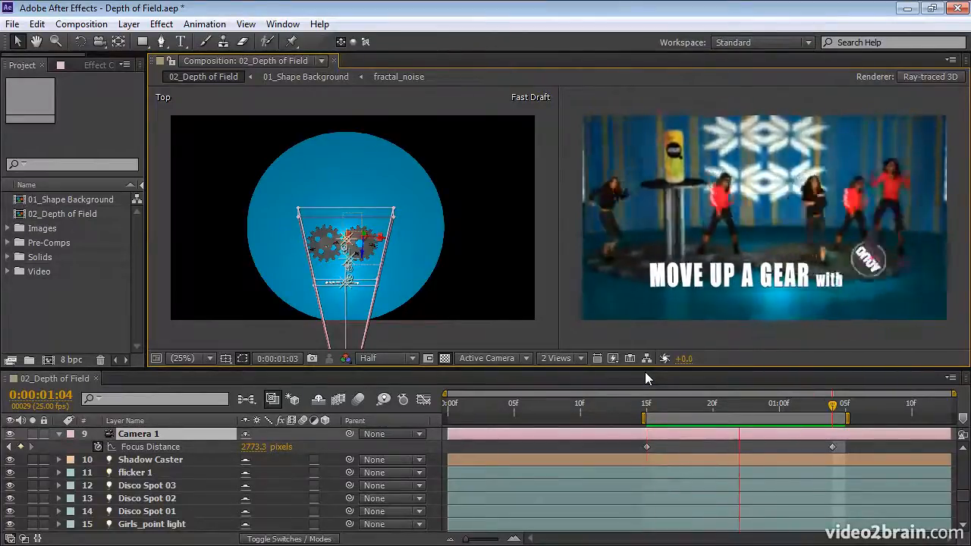
pyautogui.press('space')
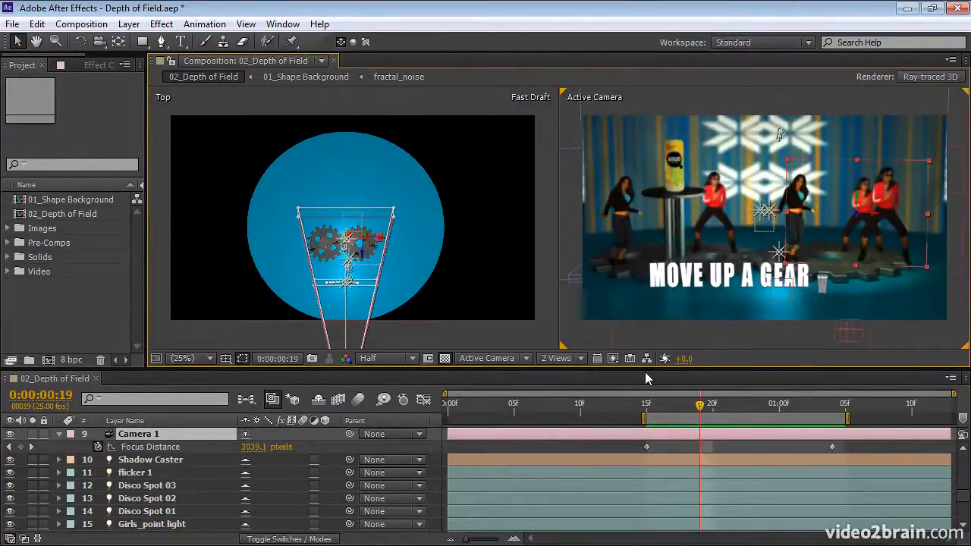